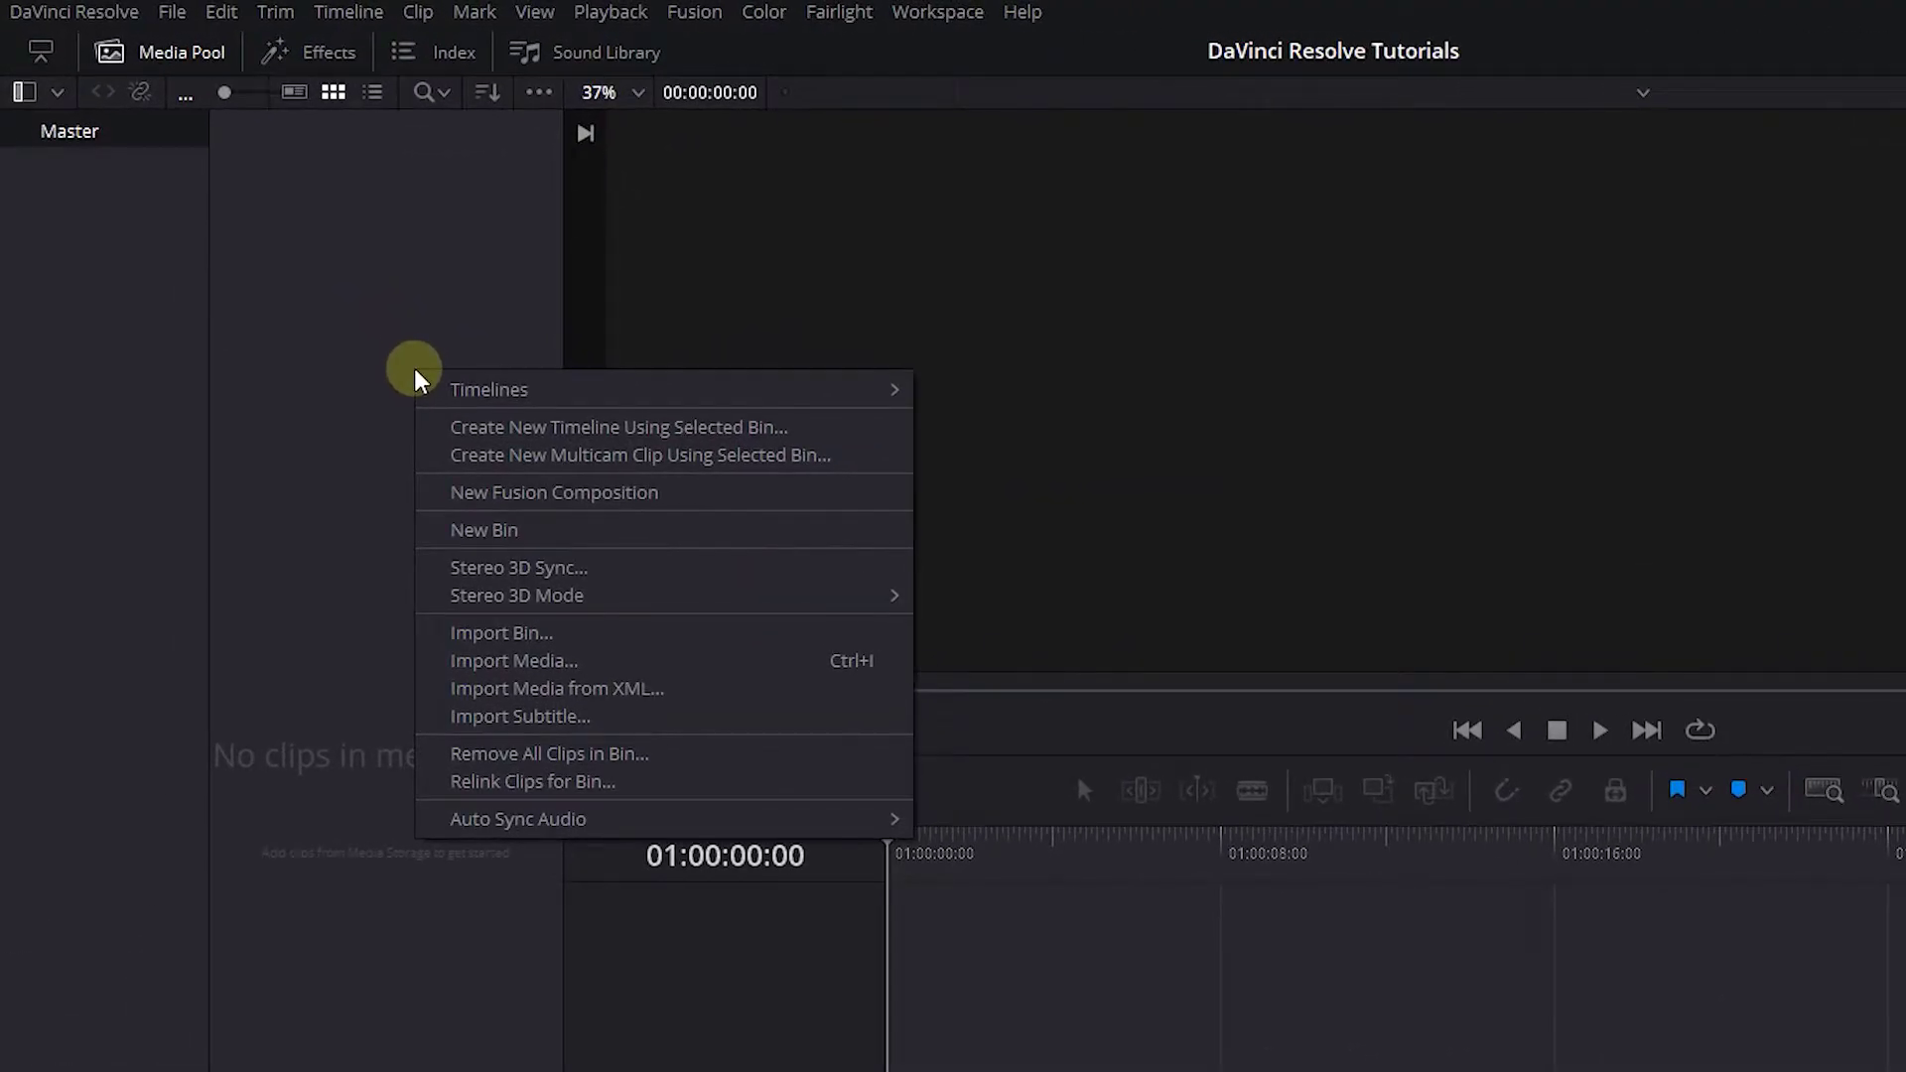
# Create a new Fusion Composition clip and place it on the timeline under the playhead
pyautogui.click(511, 493)
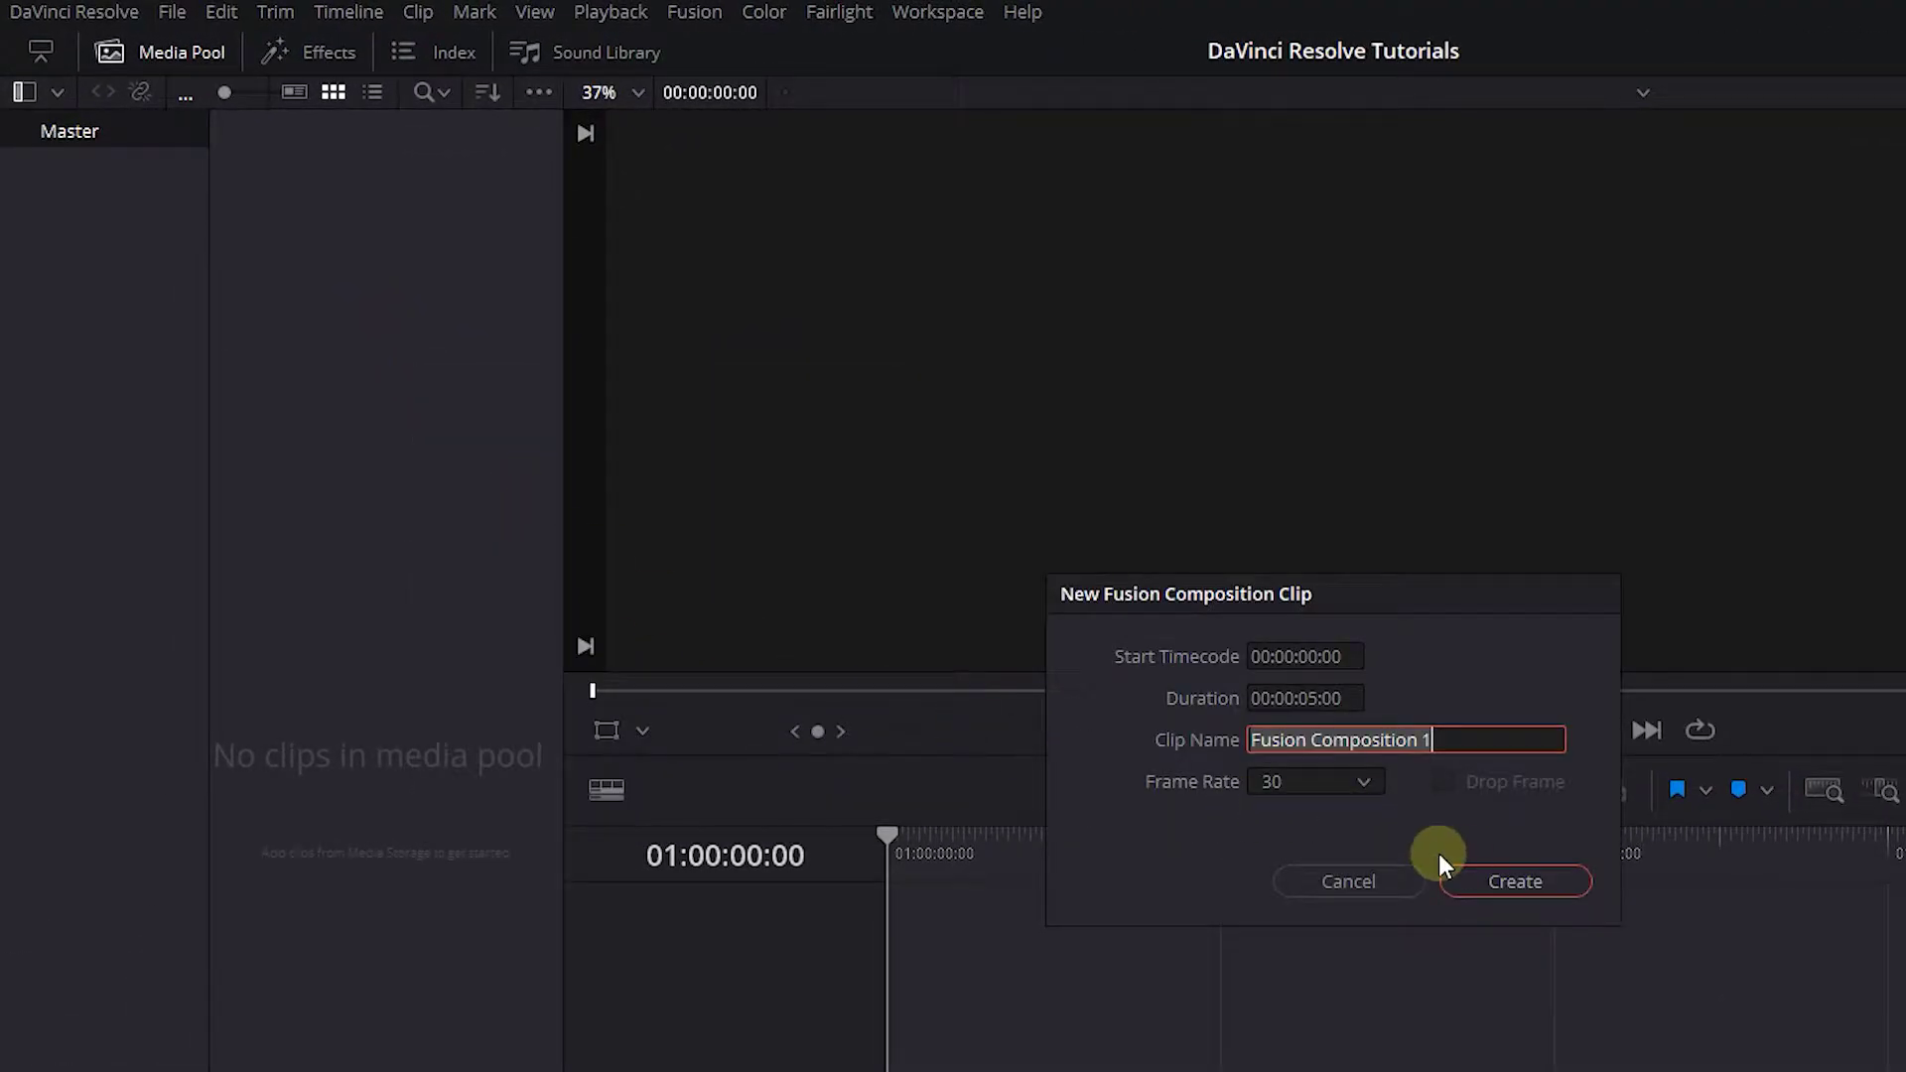
pyautogui.click(1515, 881)
pyautogui.moveTo(312, 148)
pyautogui.mouseDown()
pyautogui.moveTo(635, 667)
pyautogui.moveTo(640, 775)
pyautogui.mouseUp()
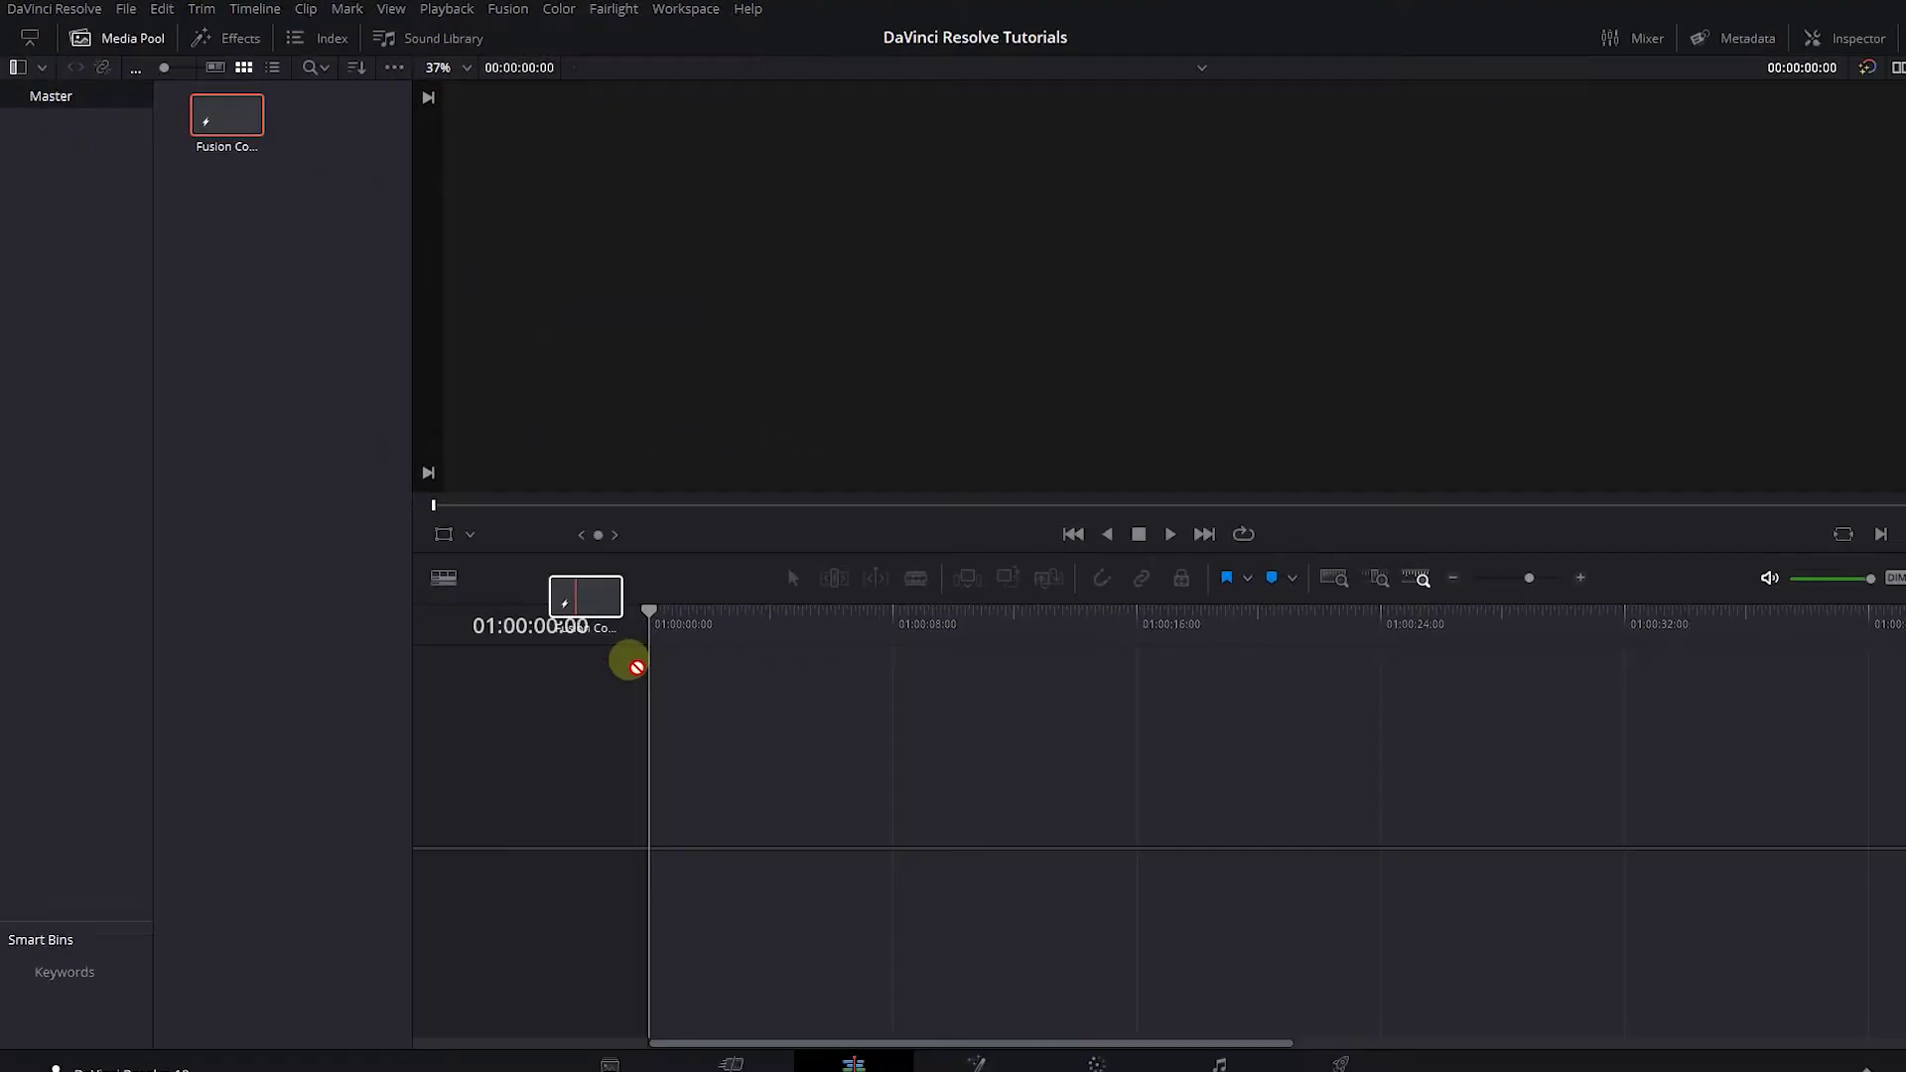
pyautogui.click(676, 607)
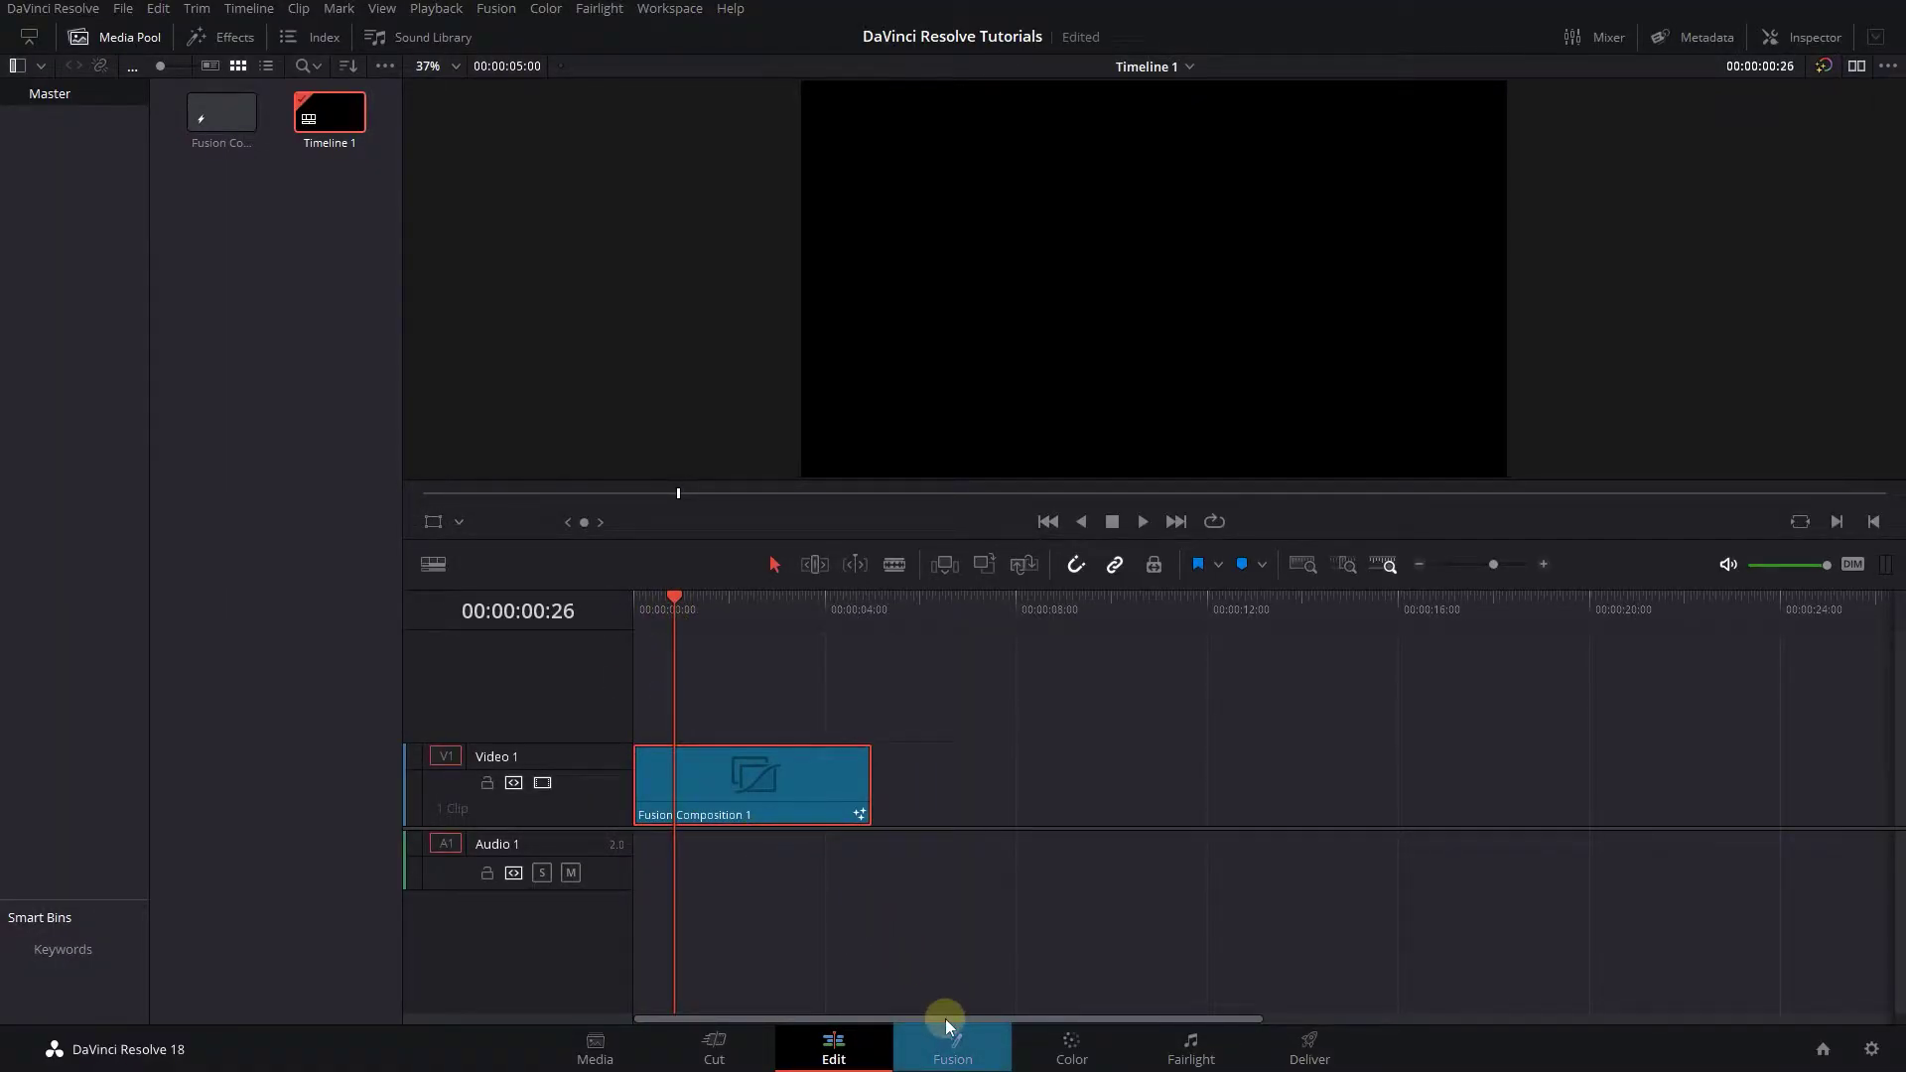
# In the Fusion page, add a Background node and give it a dark blue colour
pyautogui.click(952, 1049)
pyautogui.moveTo(696, 854); pyautogui.dragTo(969, 863)
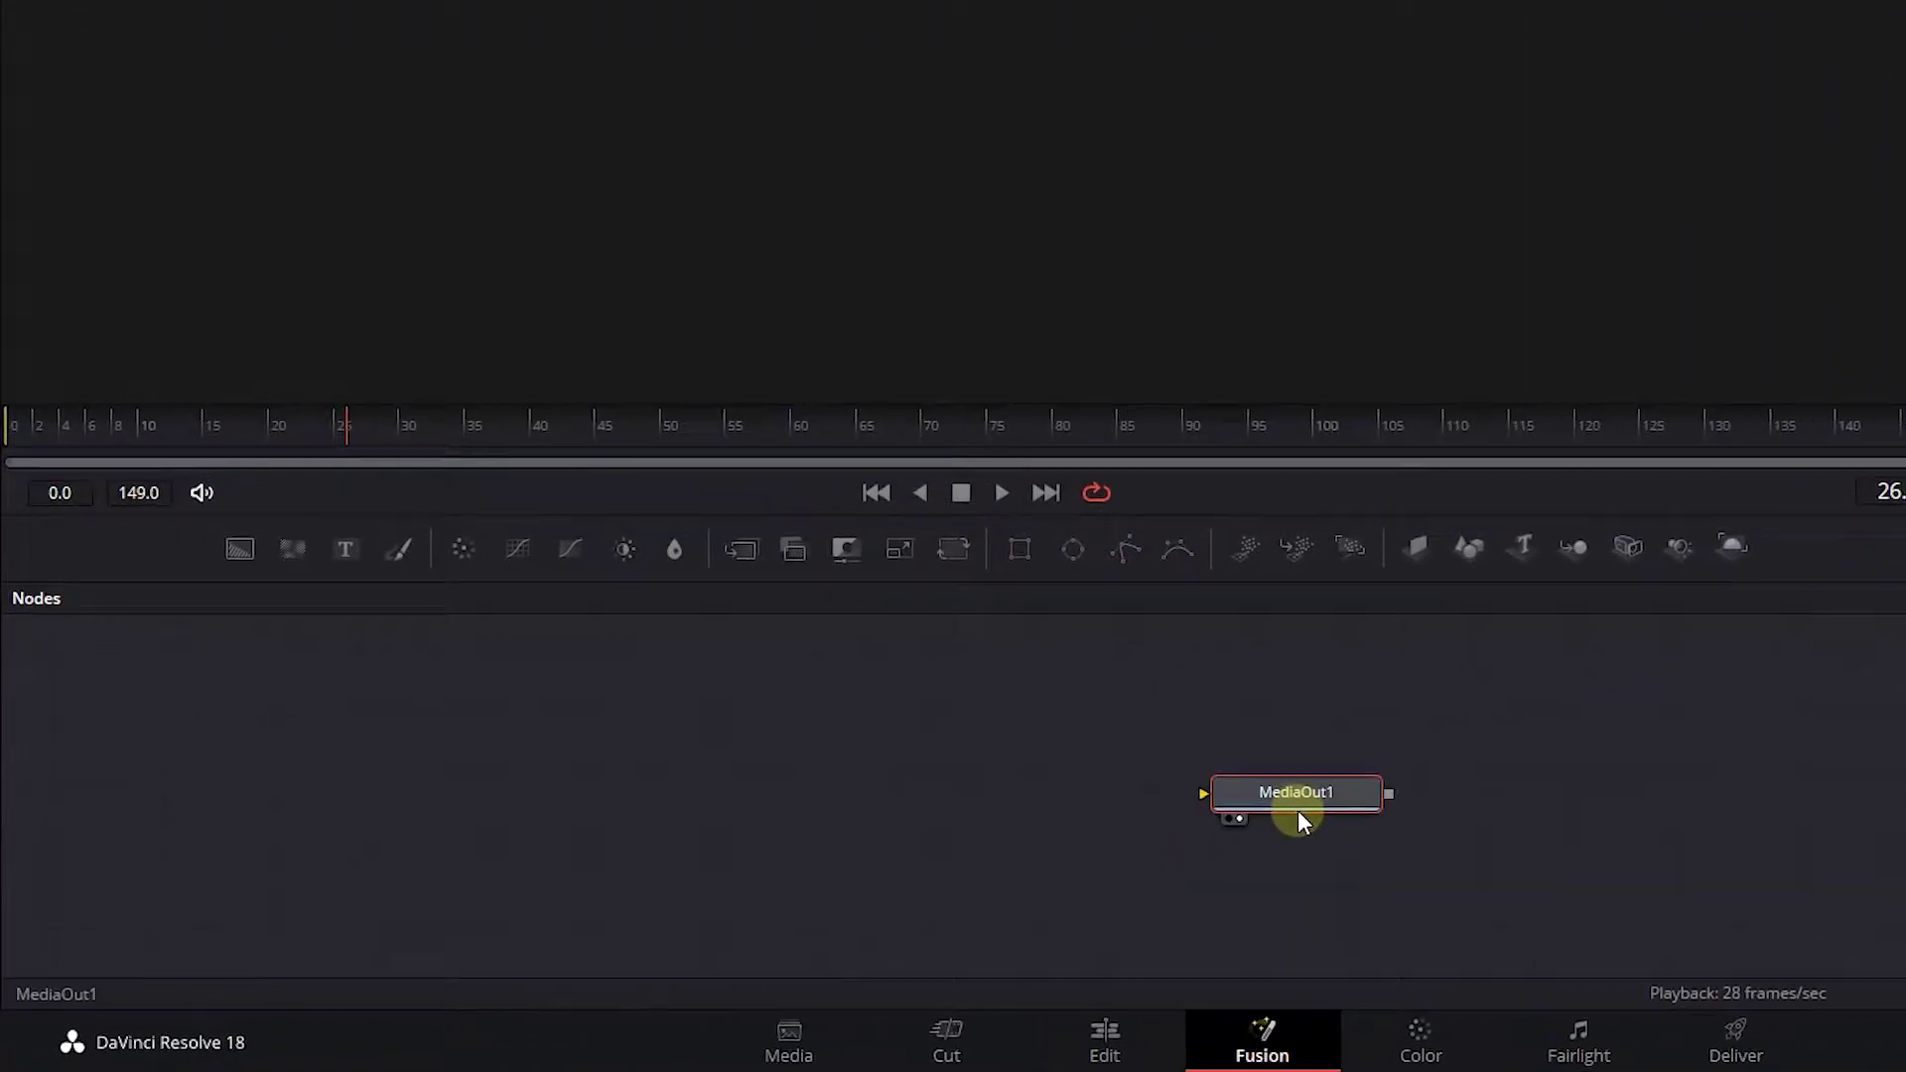
pyautogui.moveTo(250, 516); pyautogui.dragTo(669, 778)
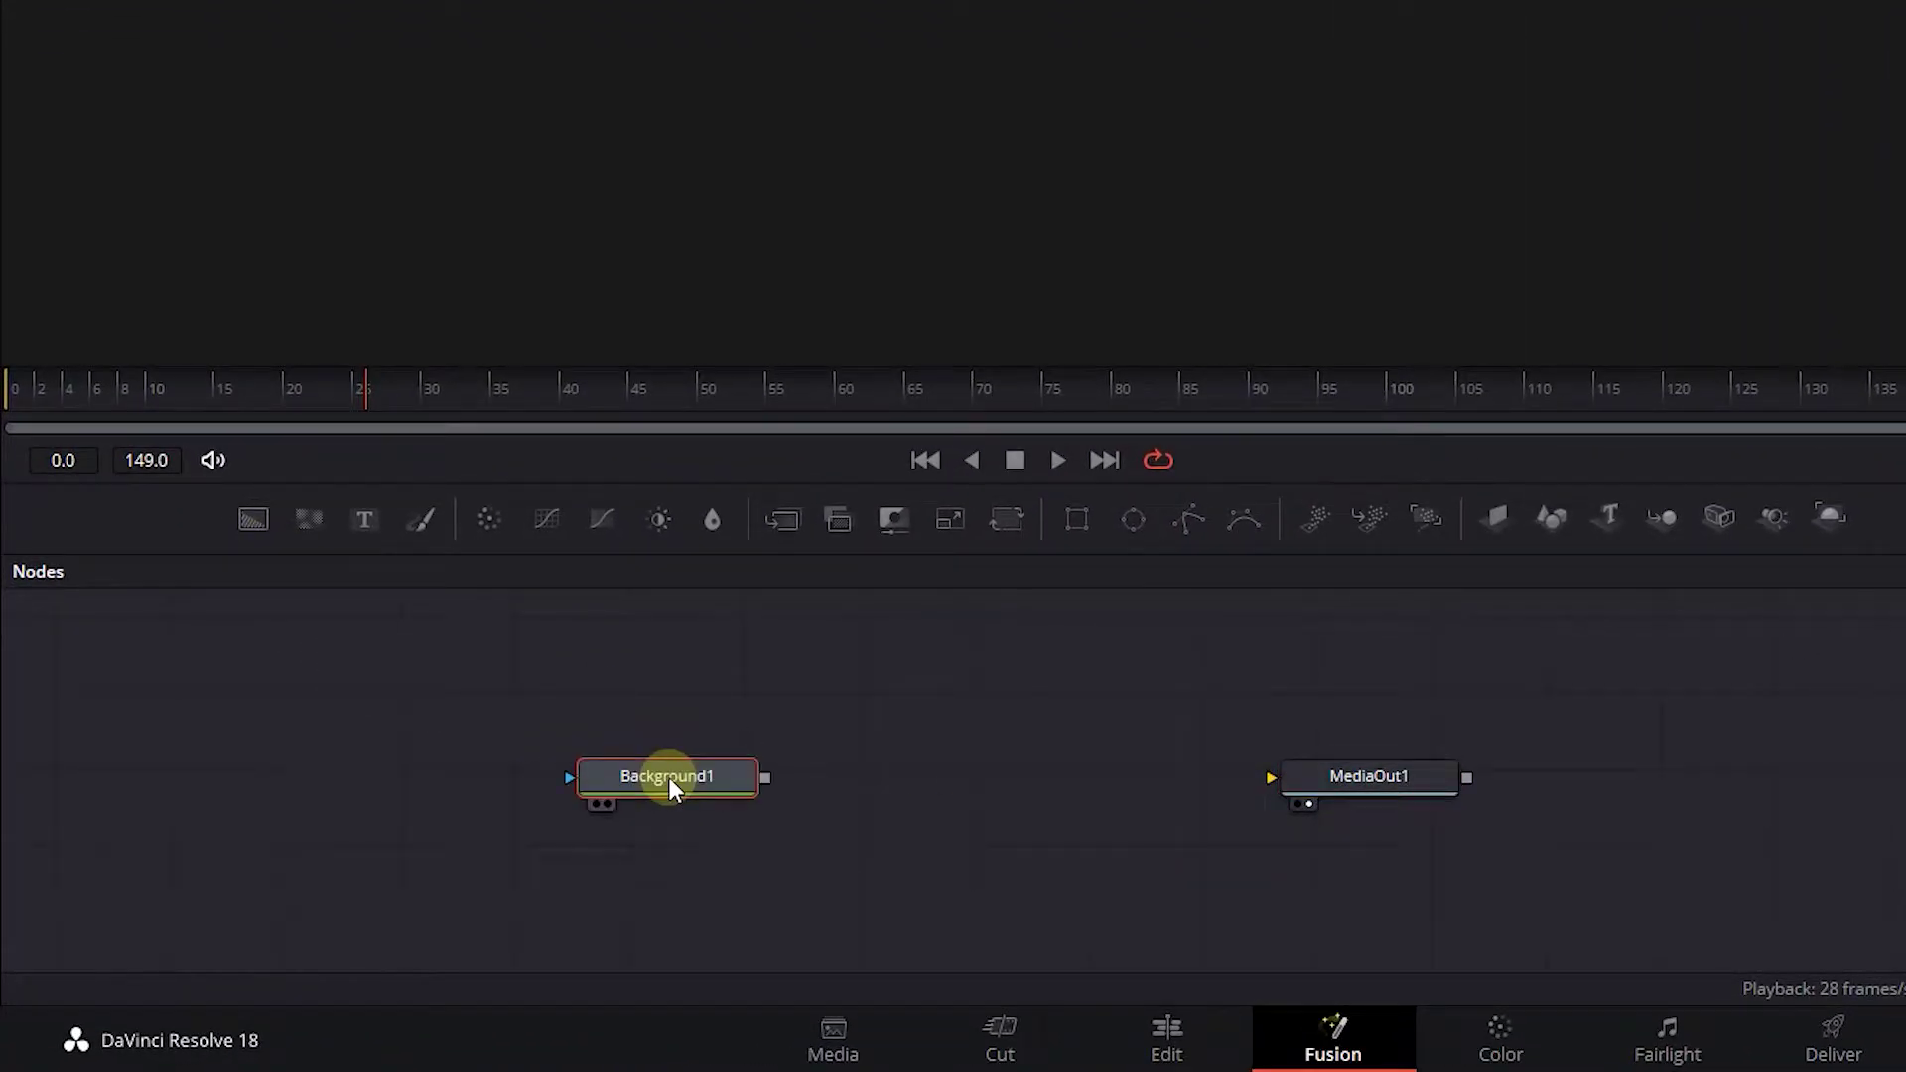
pyautogui.click(1692, 335)
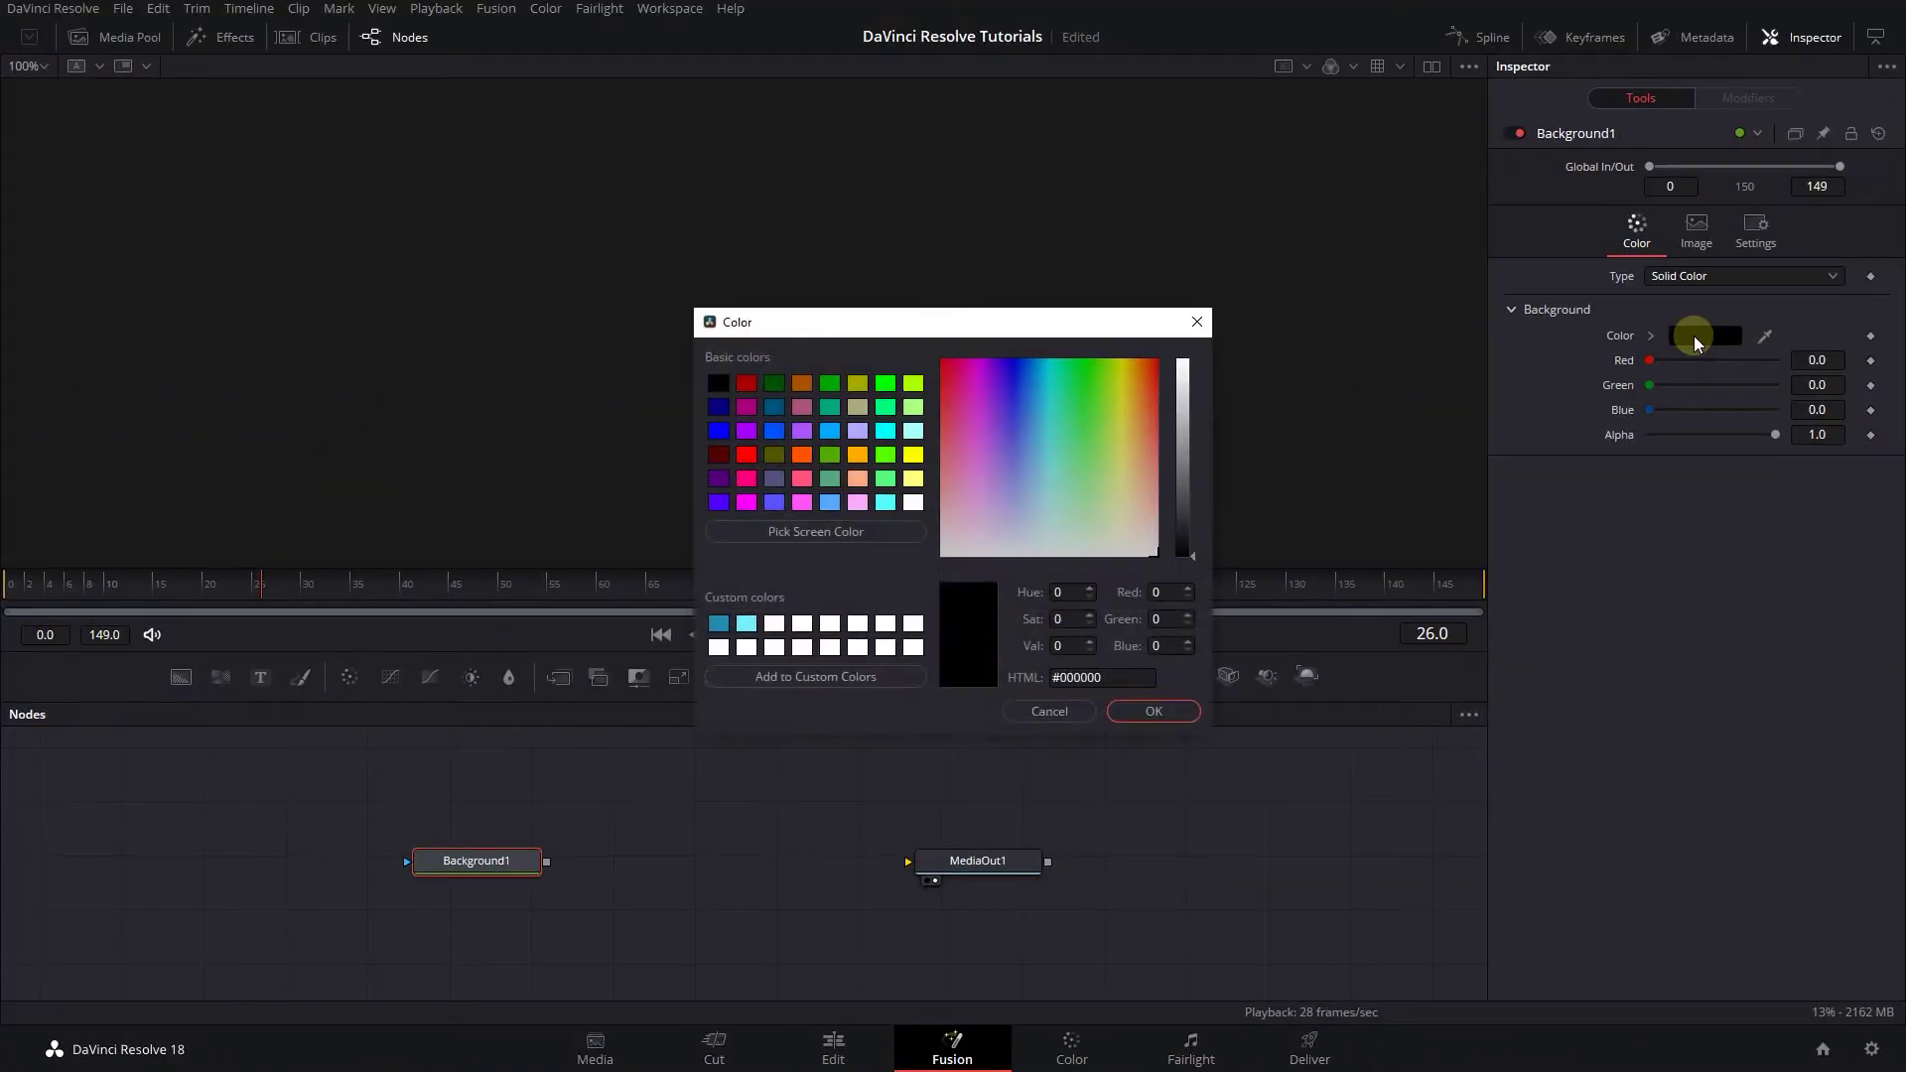
pyautogui.click(773, 383)
# Add Text1 and Merge1, feeding Background1 and Text1 into Merge1 and Merge1 into MediaOut1
pyautogui.click(1151, 714)
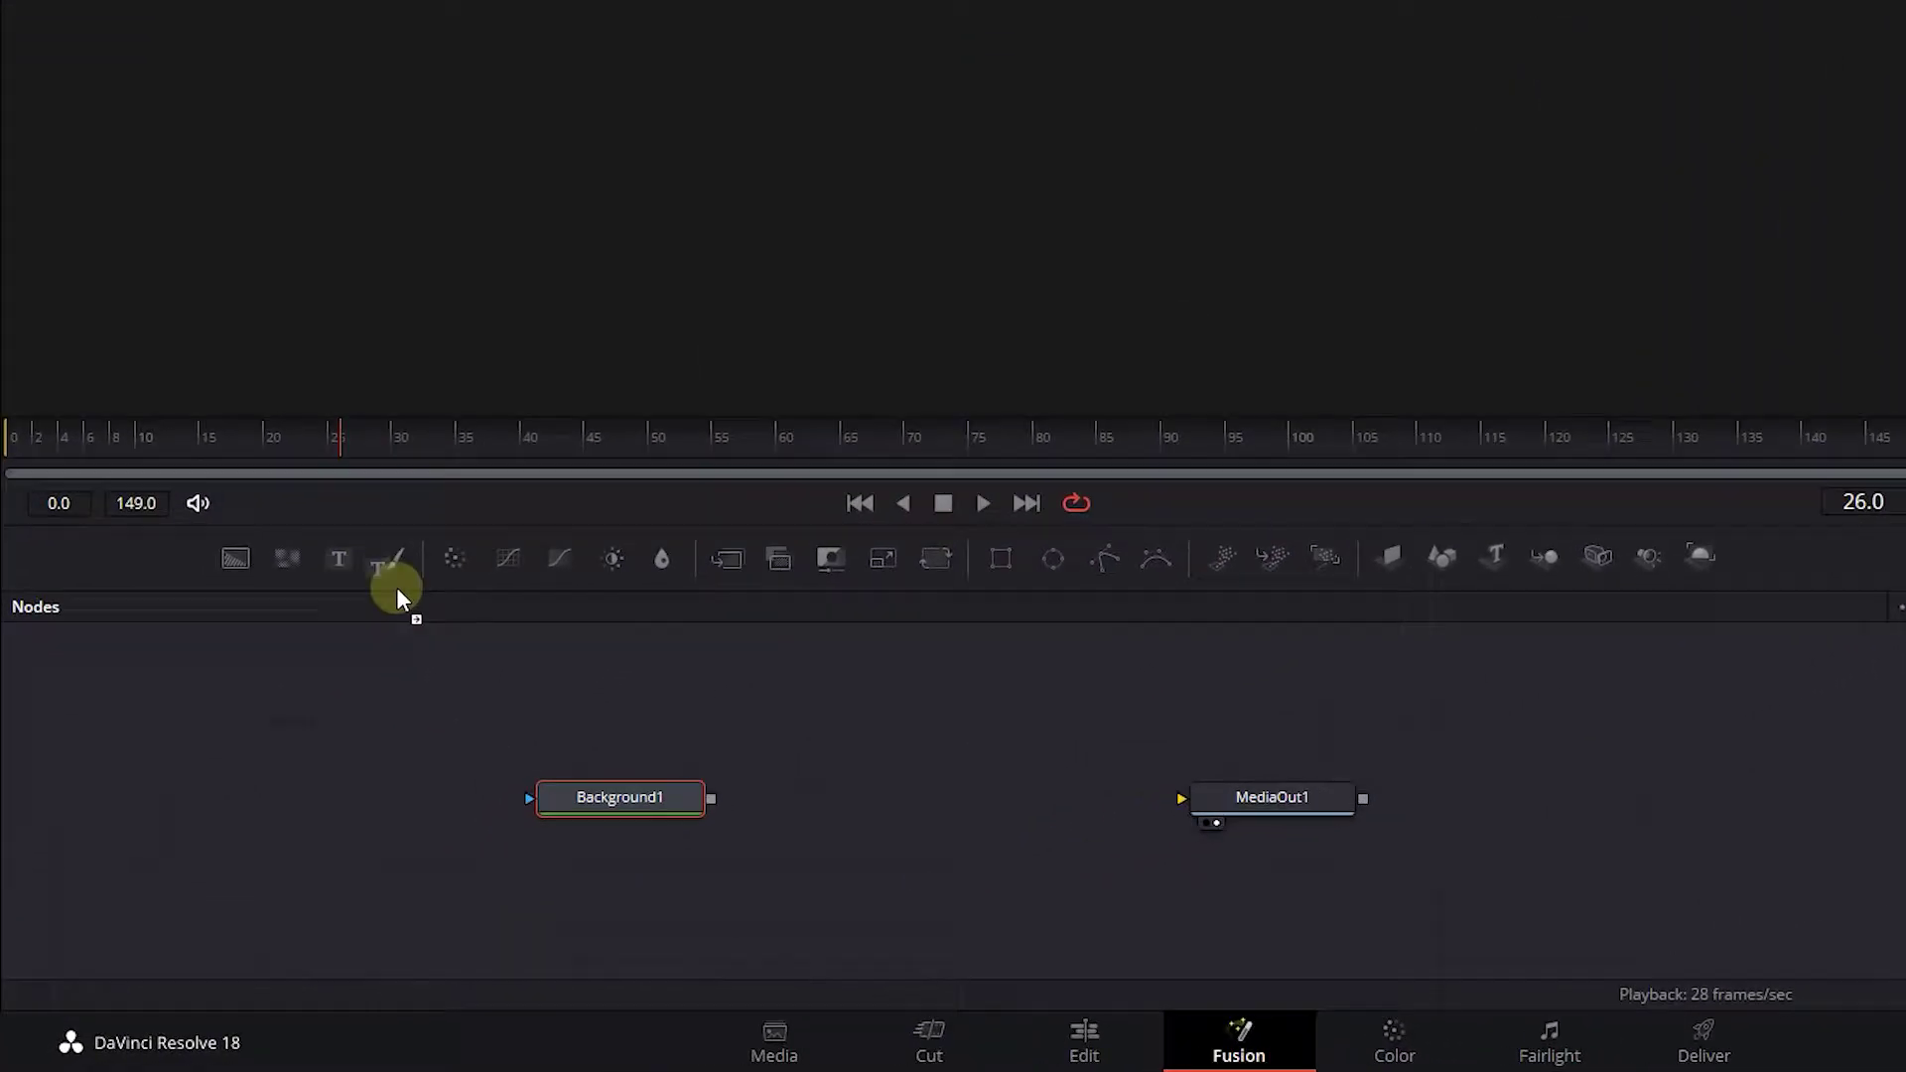
pyautogui.moveTo(397, 588); pyautogui.dragTo(1028, 682)
pyautogui.moveTo(784, 516); pyautogui.dragTo(984, 781)
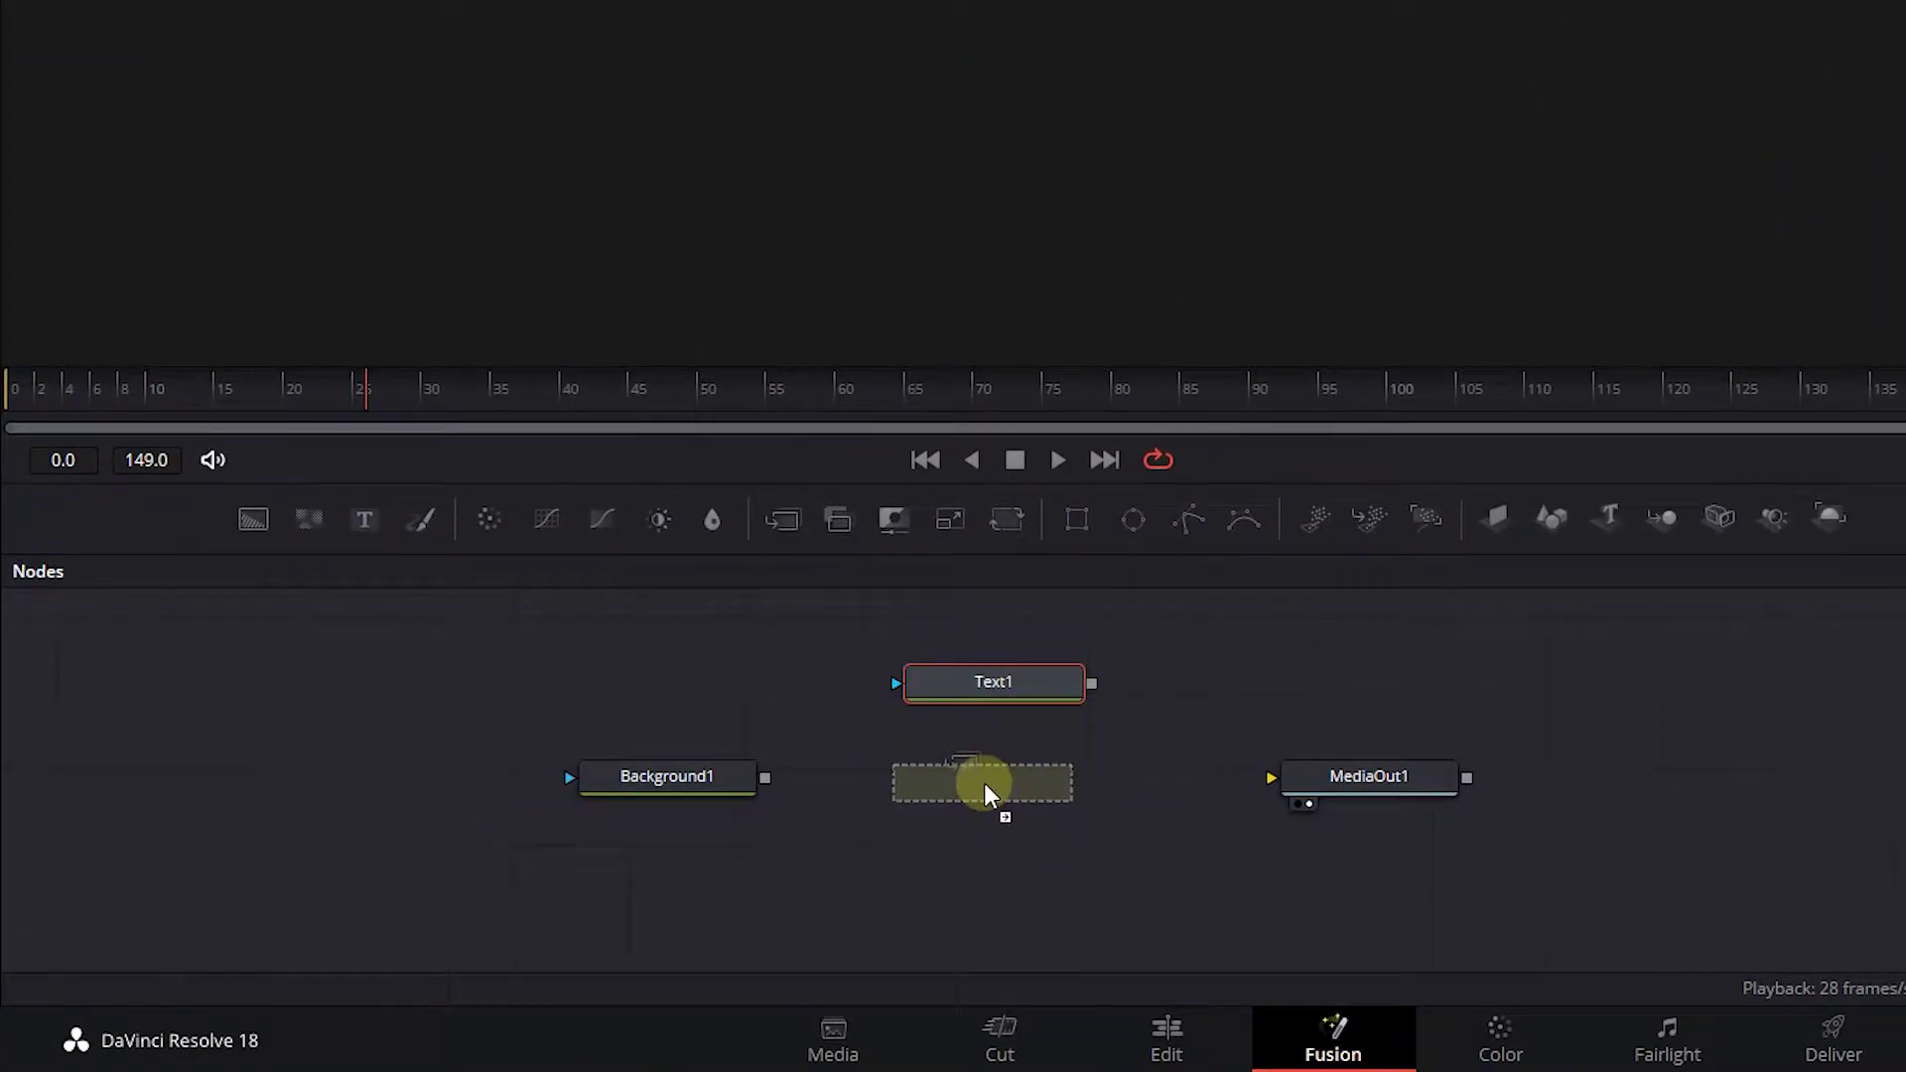
pyautogui.moveTo(764, 780); pyautogui.dragTo(924, 784)
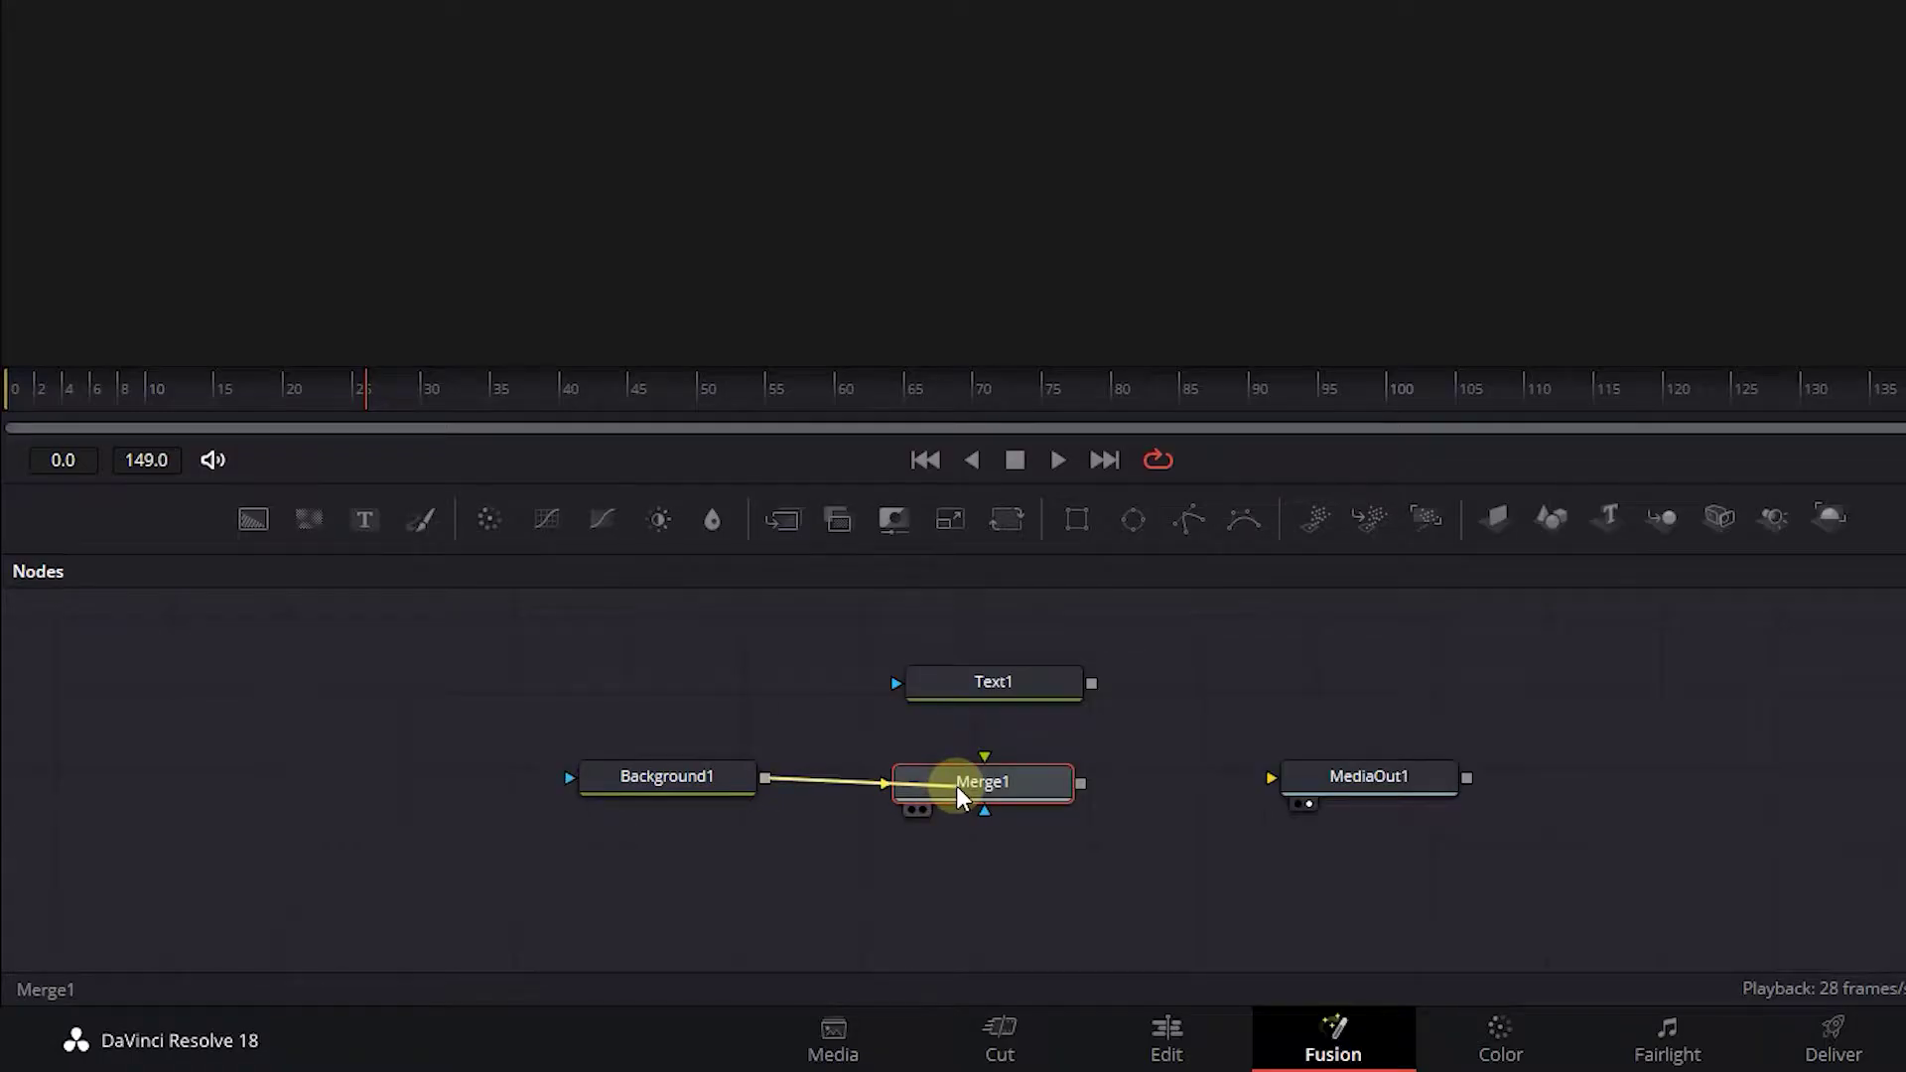
pyautogui.moveTo(1080, 783); pyautogui.dragTo(1311, 776)
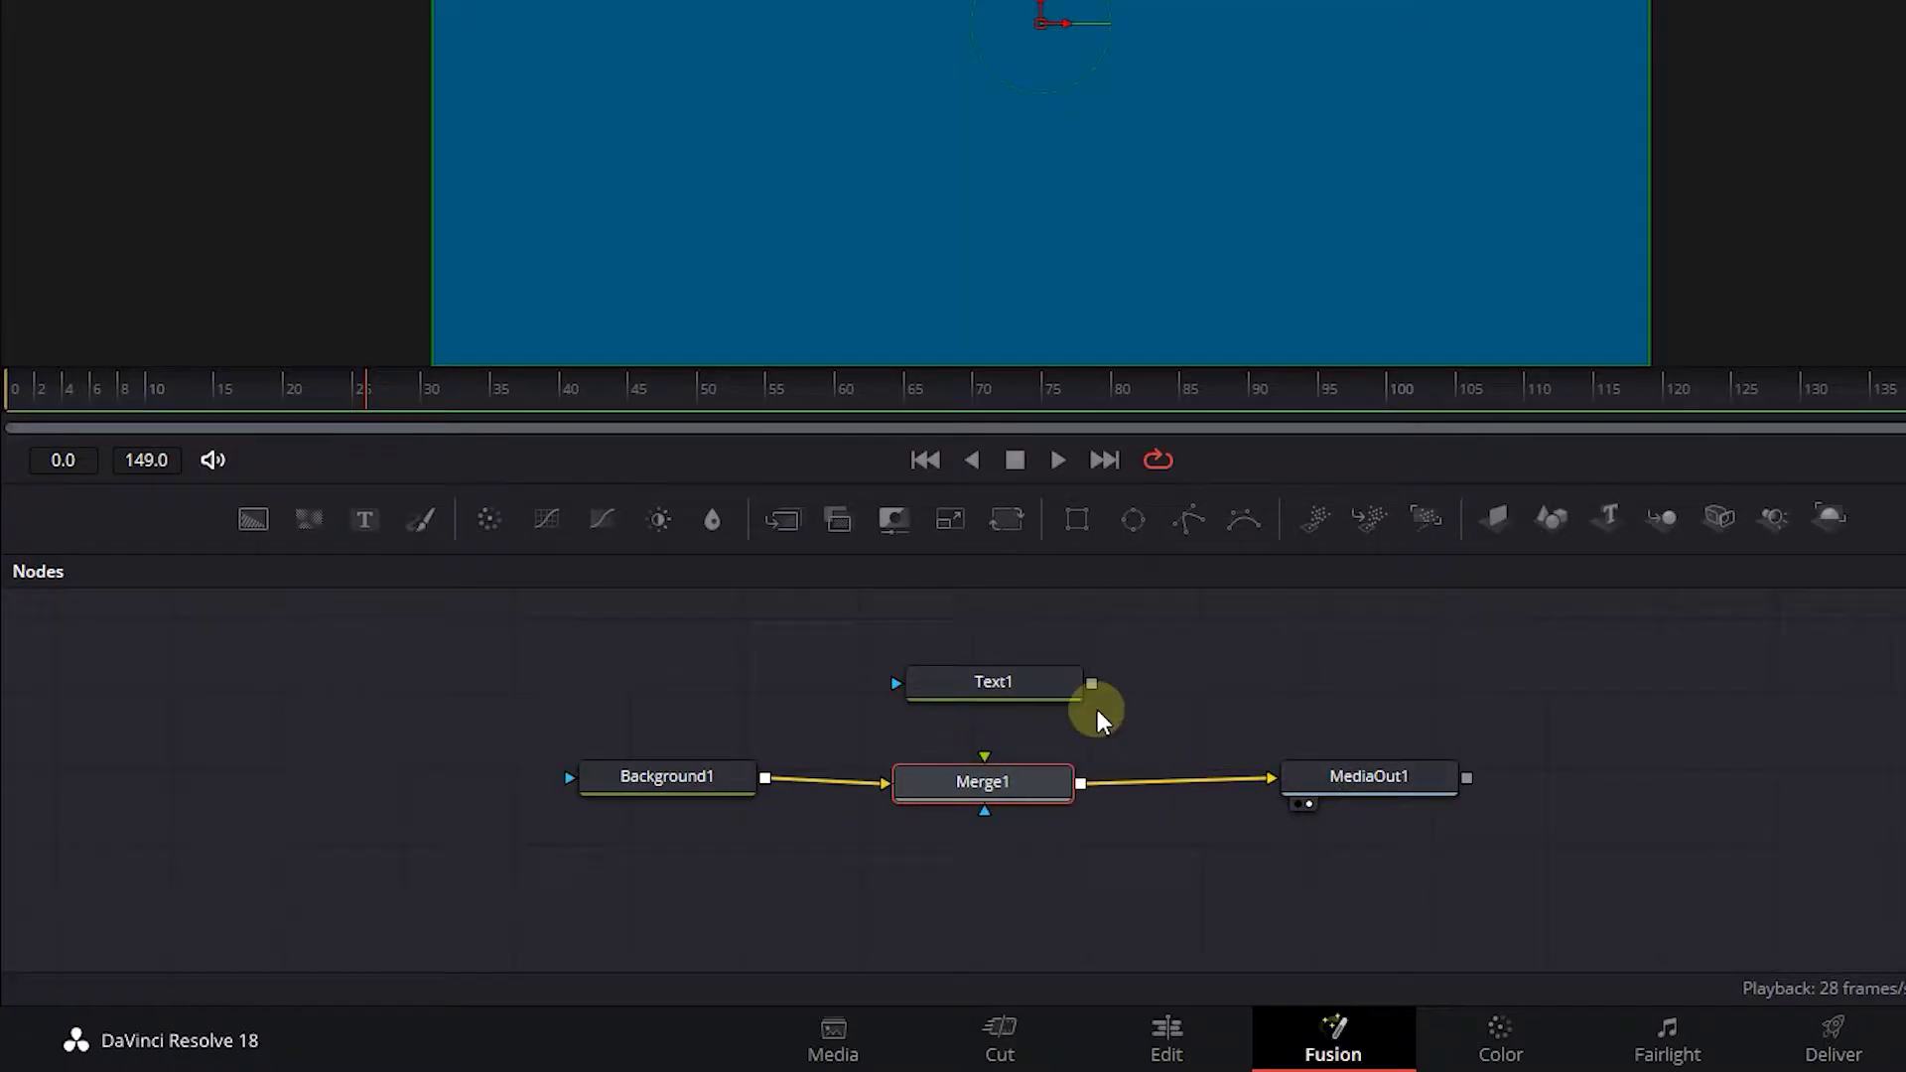
pyautogui.moveTo(1090, 682); pyautogui.dragTo(939, 803)
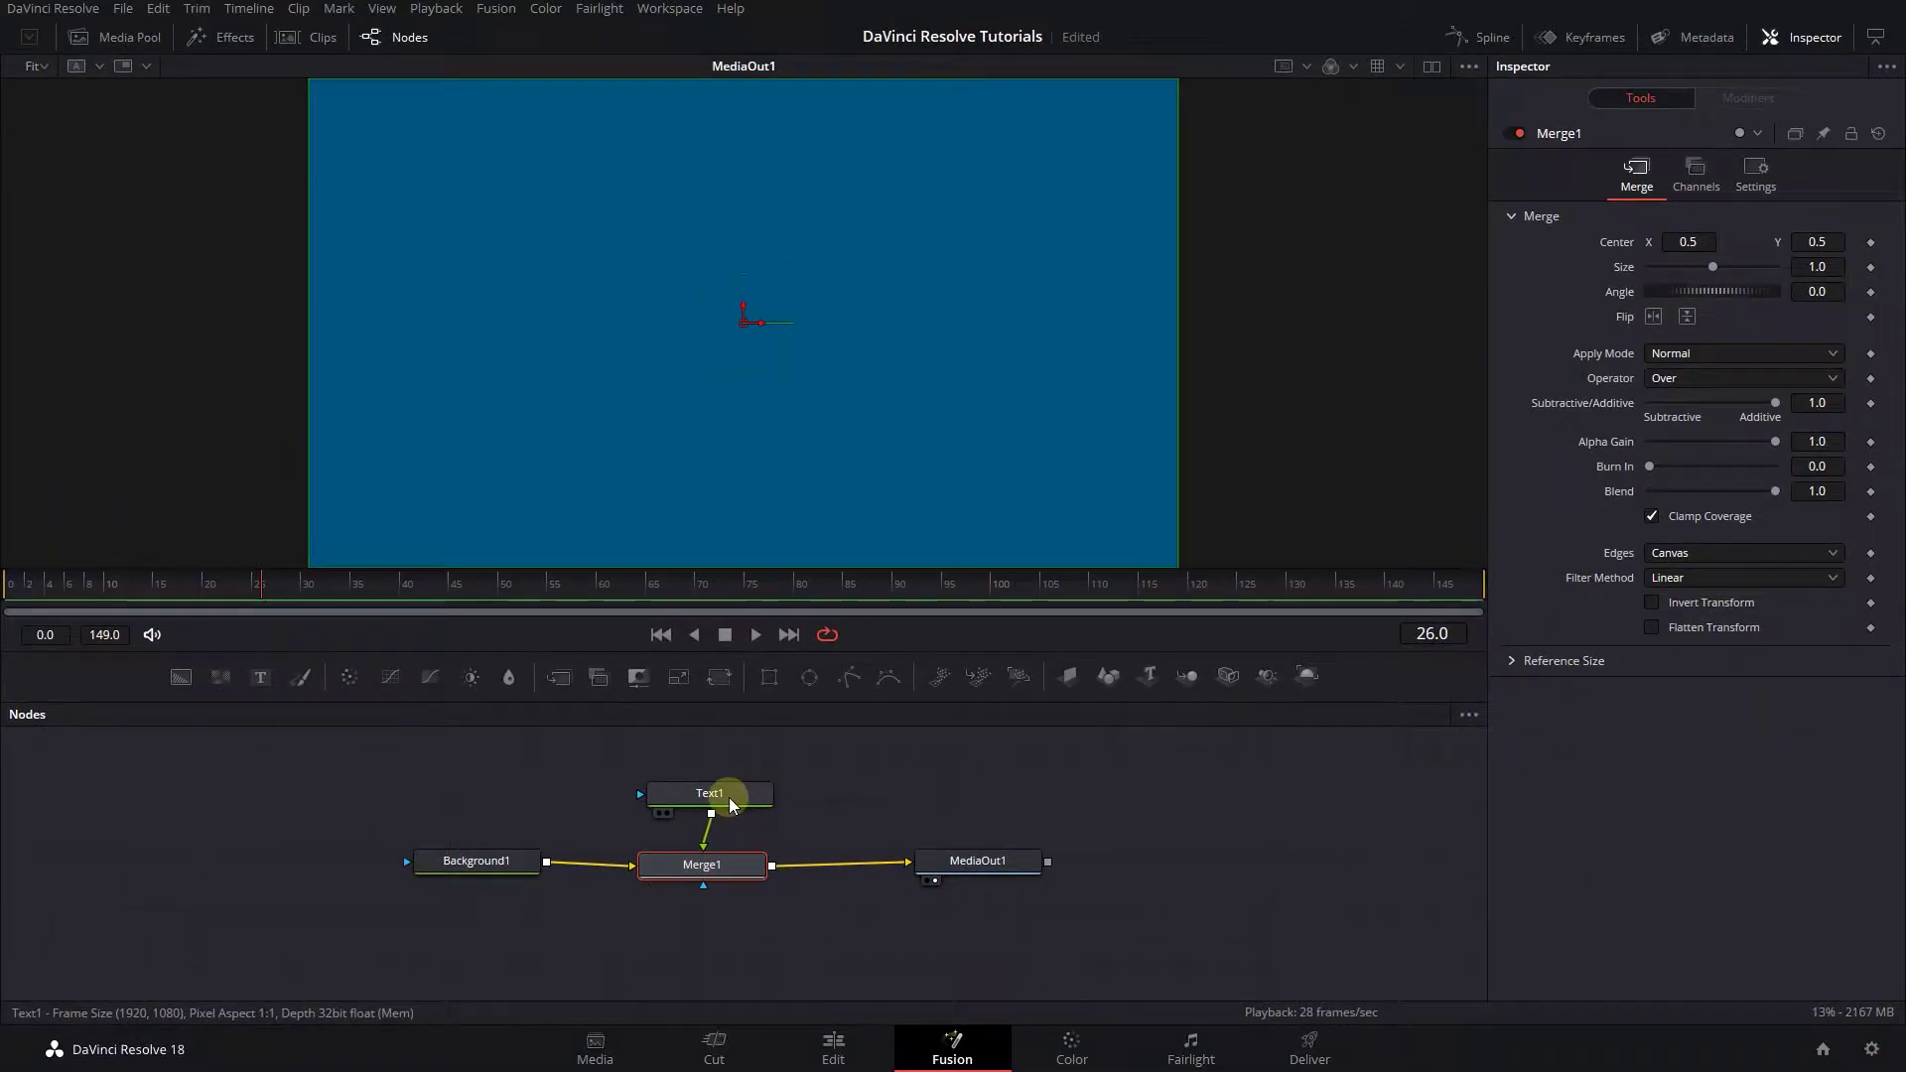
# Make Text1 read REVEAL in Barlow Black at a larger size
pyautogui.click(957, 696)
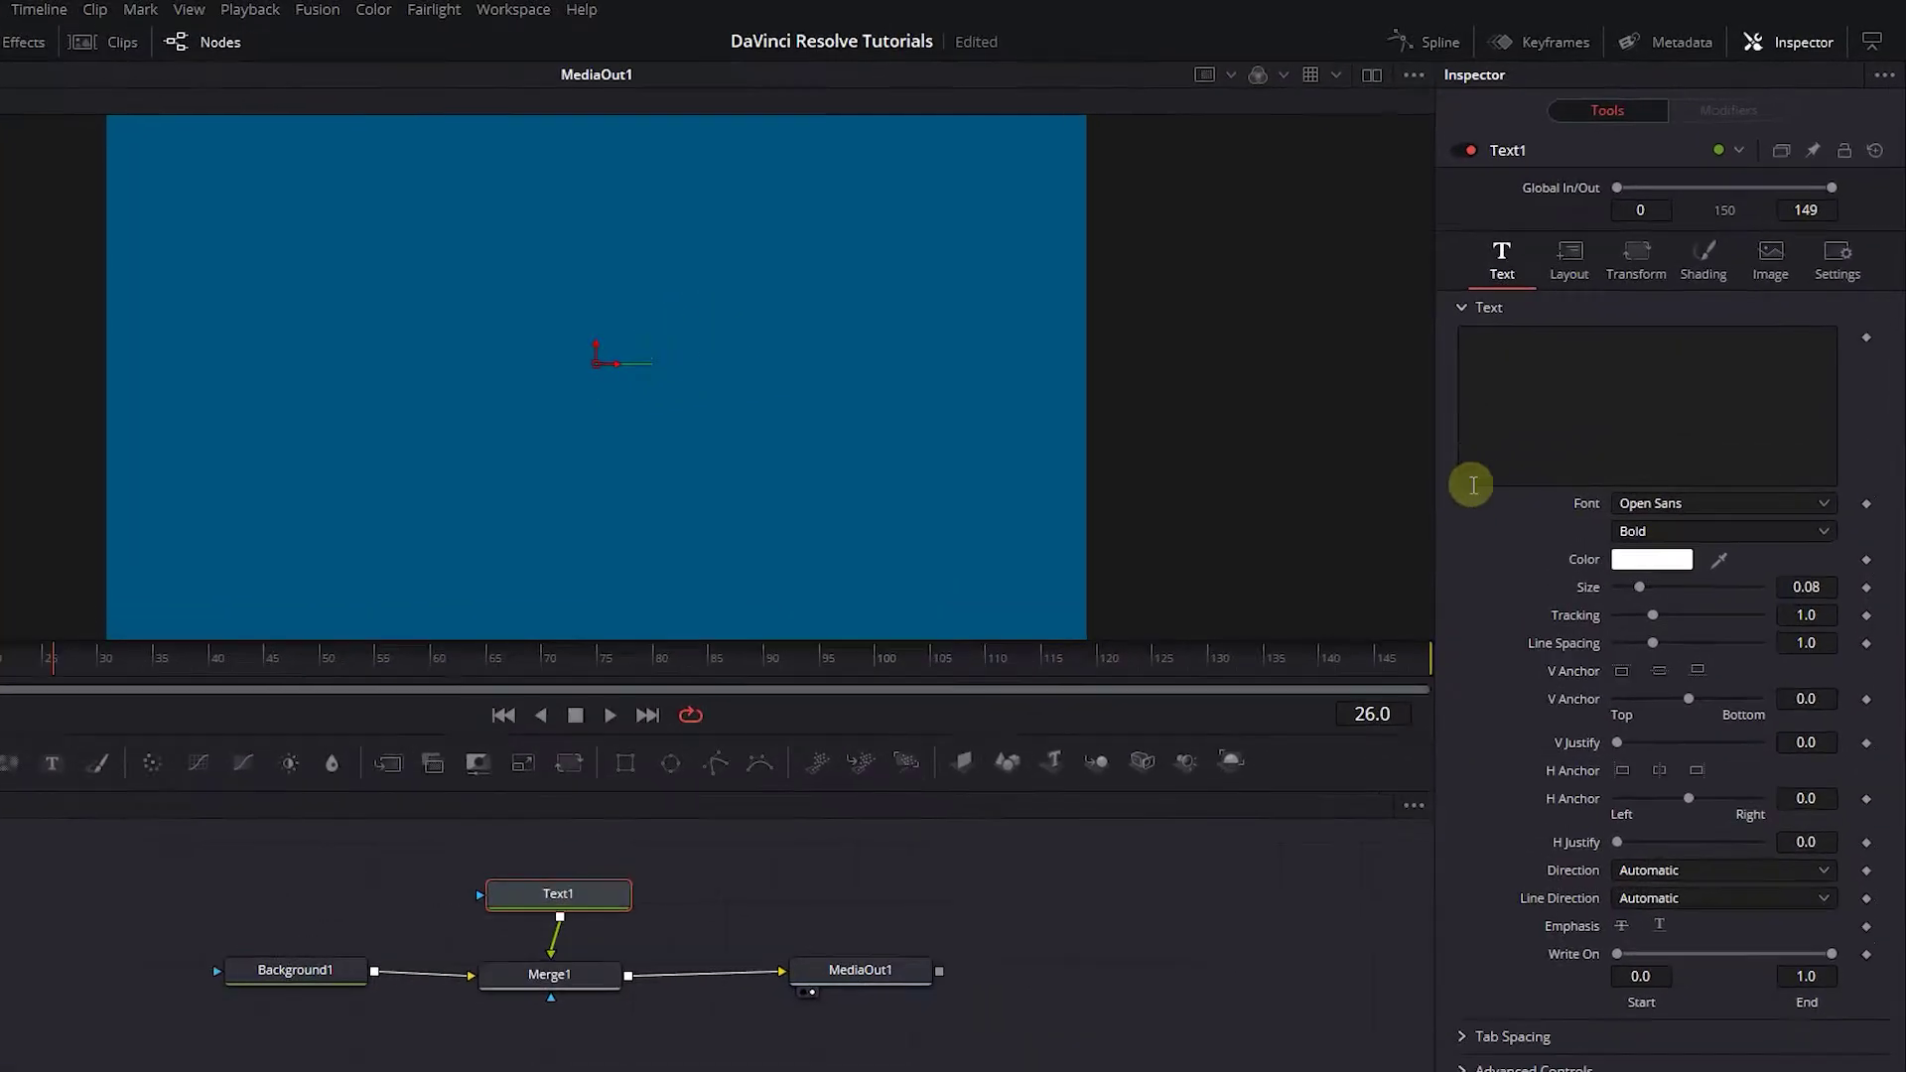
pyautogui.click(1564, 402)
pyautogui.write('REVEAL')
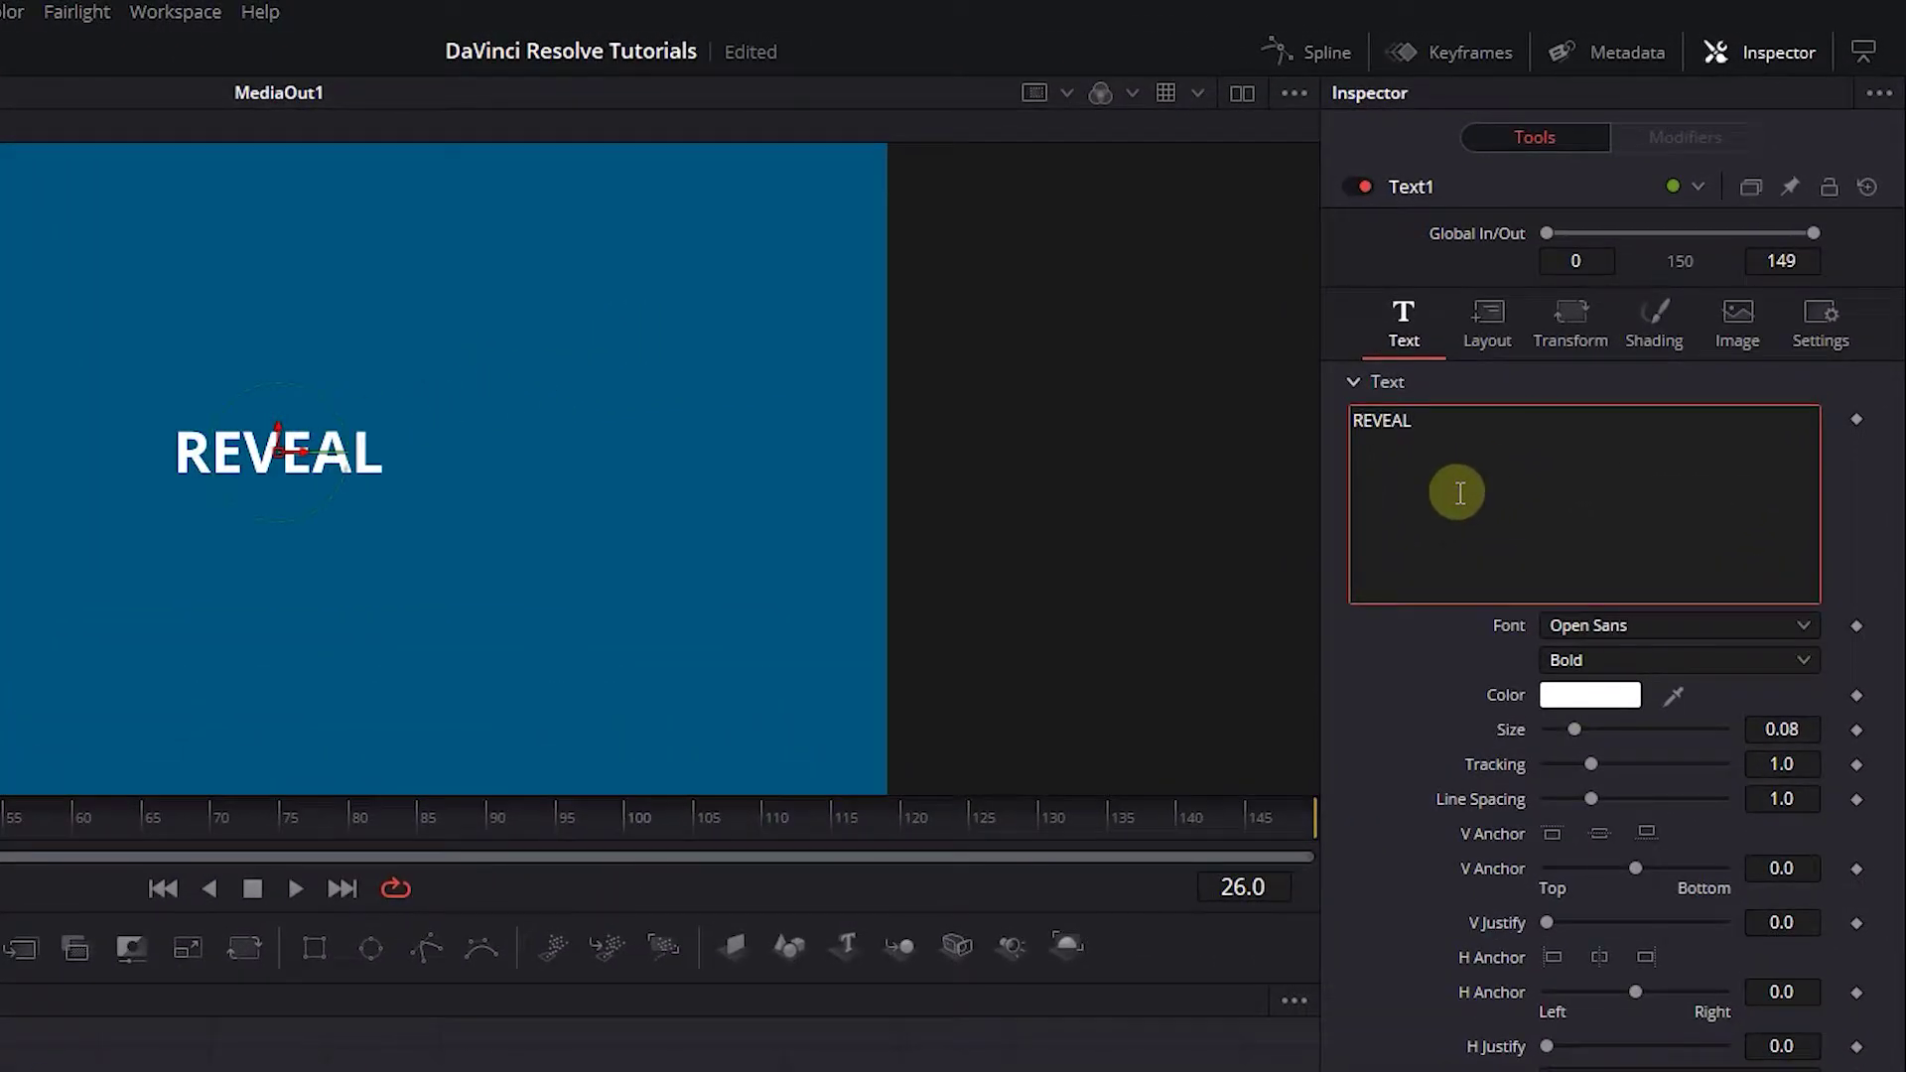
pyautogui.click(1666, 504)
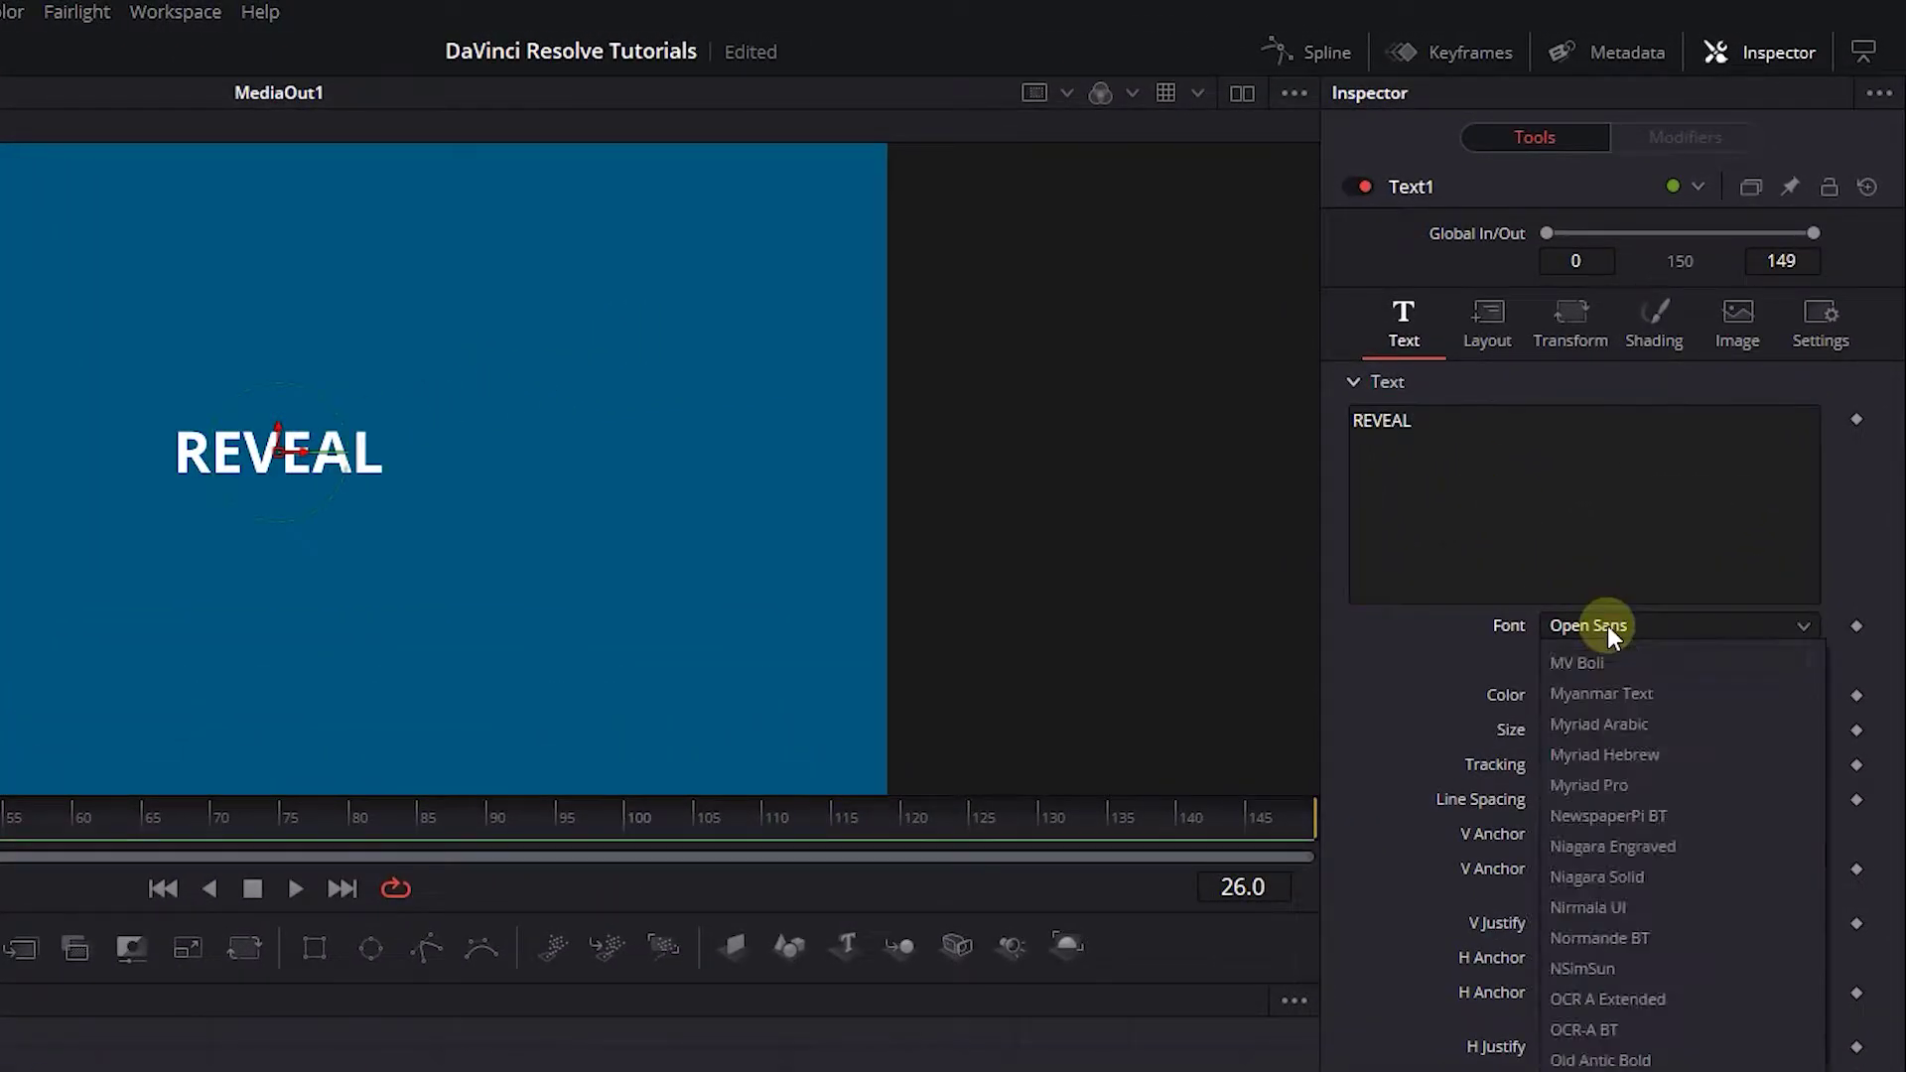
pyautogui.scroll(10, 1592, 702)
pyautogui.click(1592, 702)
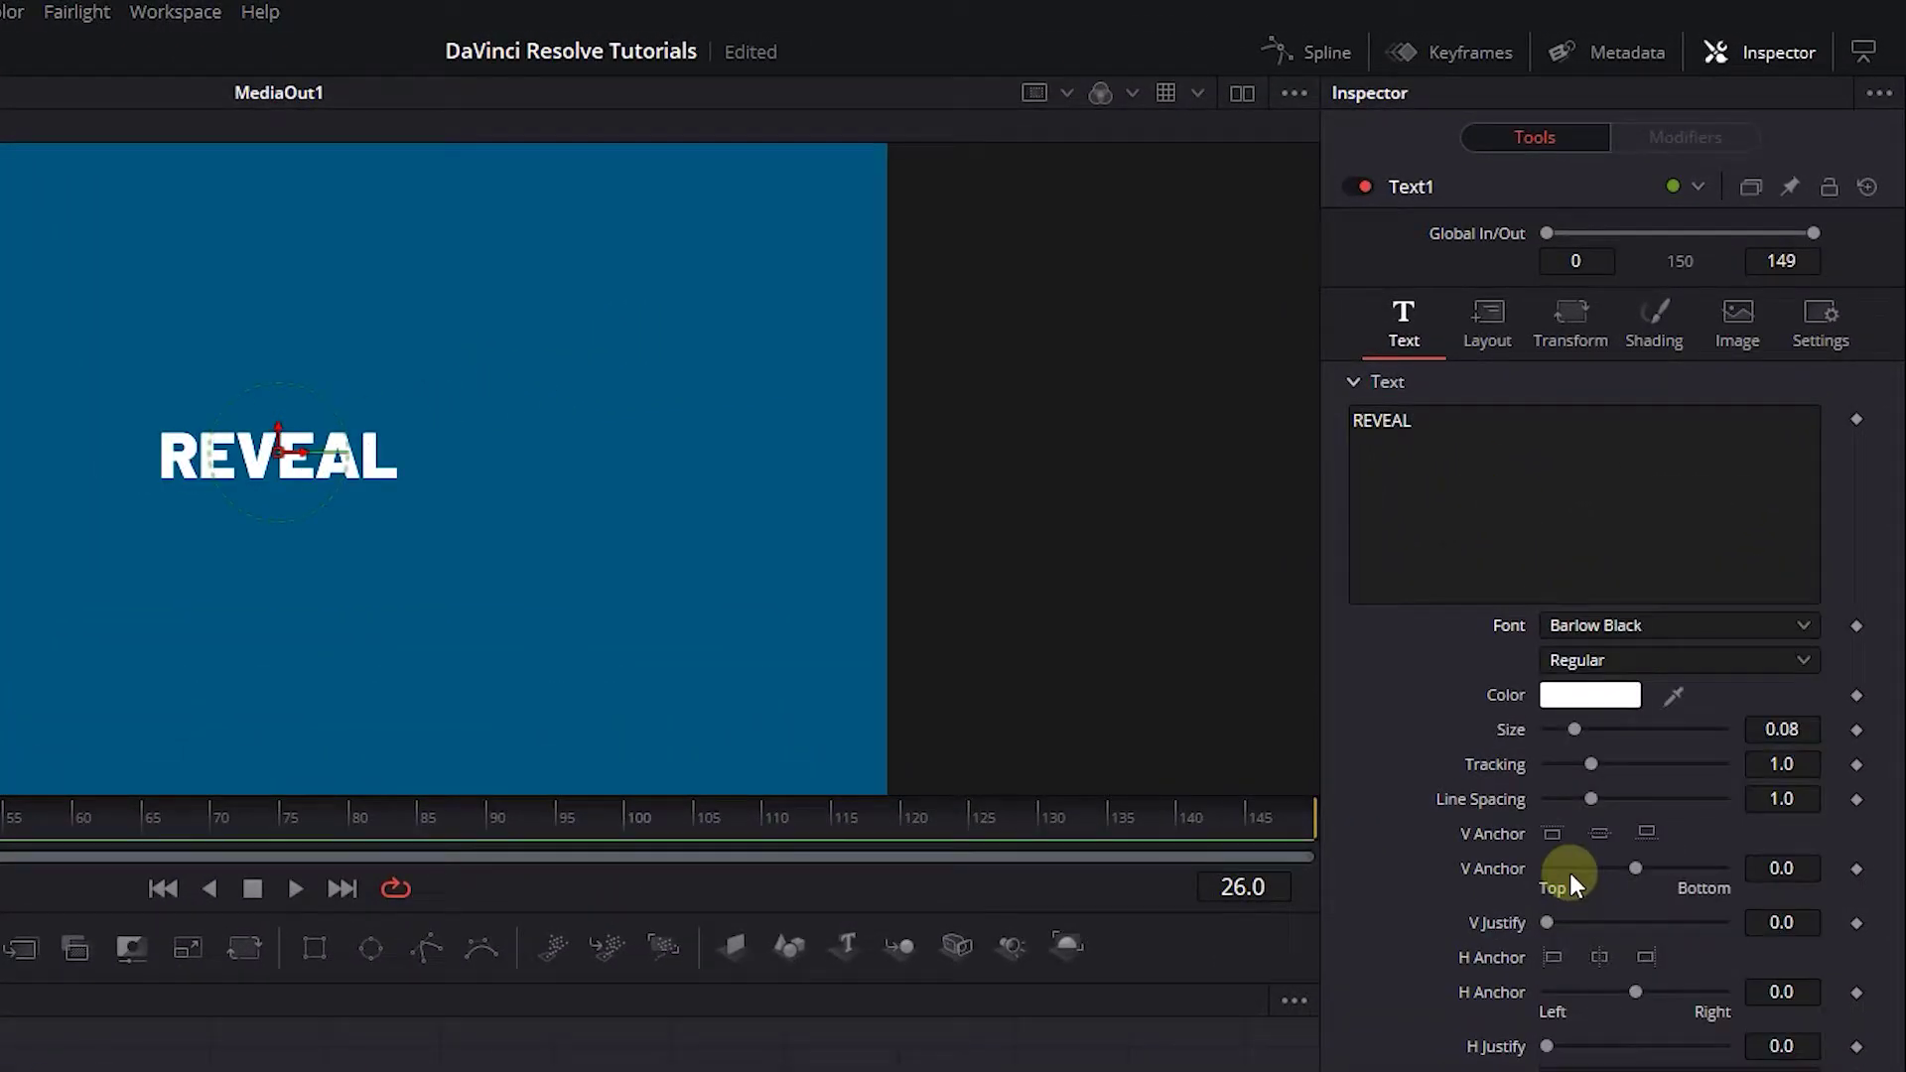
pyautogui.moveTo(1580, 734); pyautogui.dragTo(1597, 733)
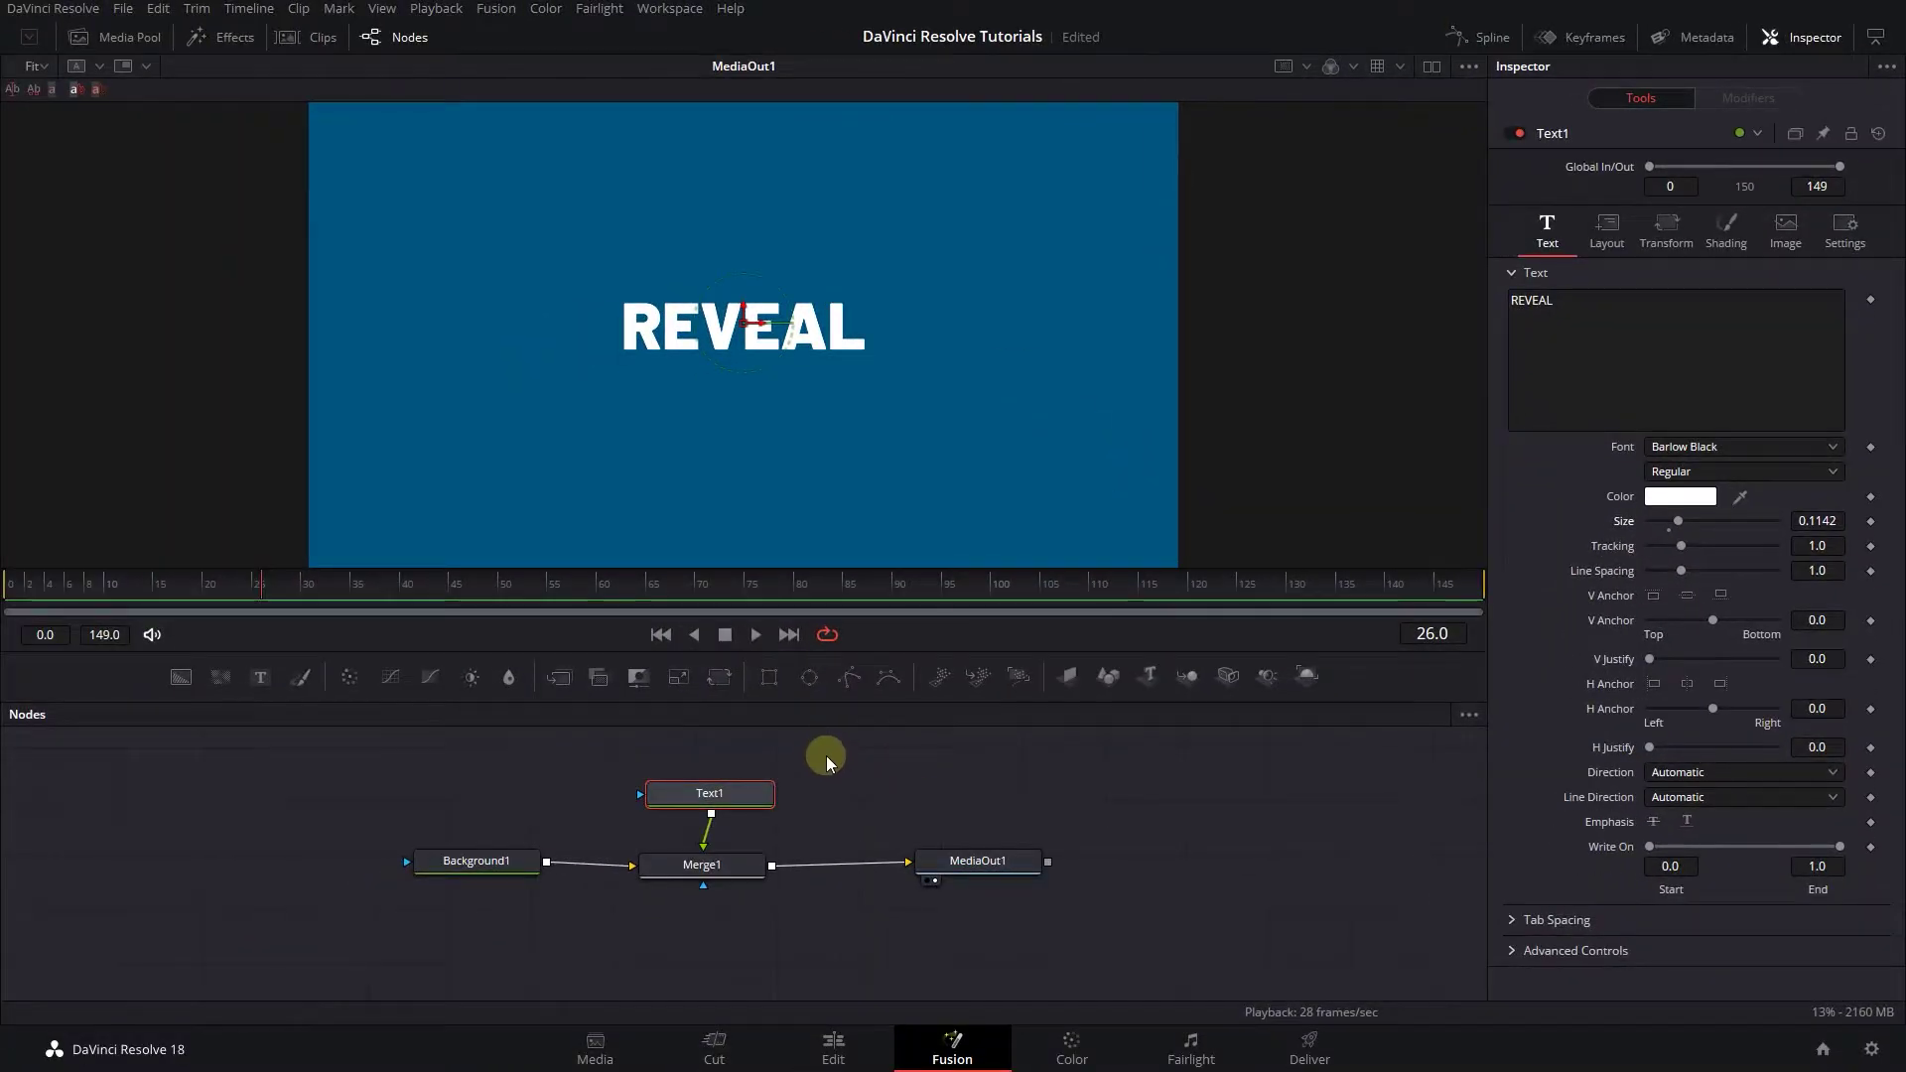
# Add a Rectangle mask, shrink its height around REVEAL, and connect it as Text1's mask
pyautogui.click(766, 679)
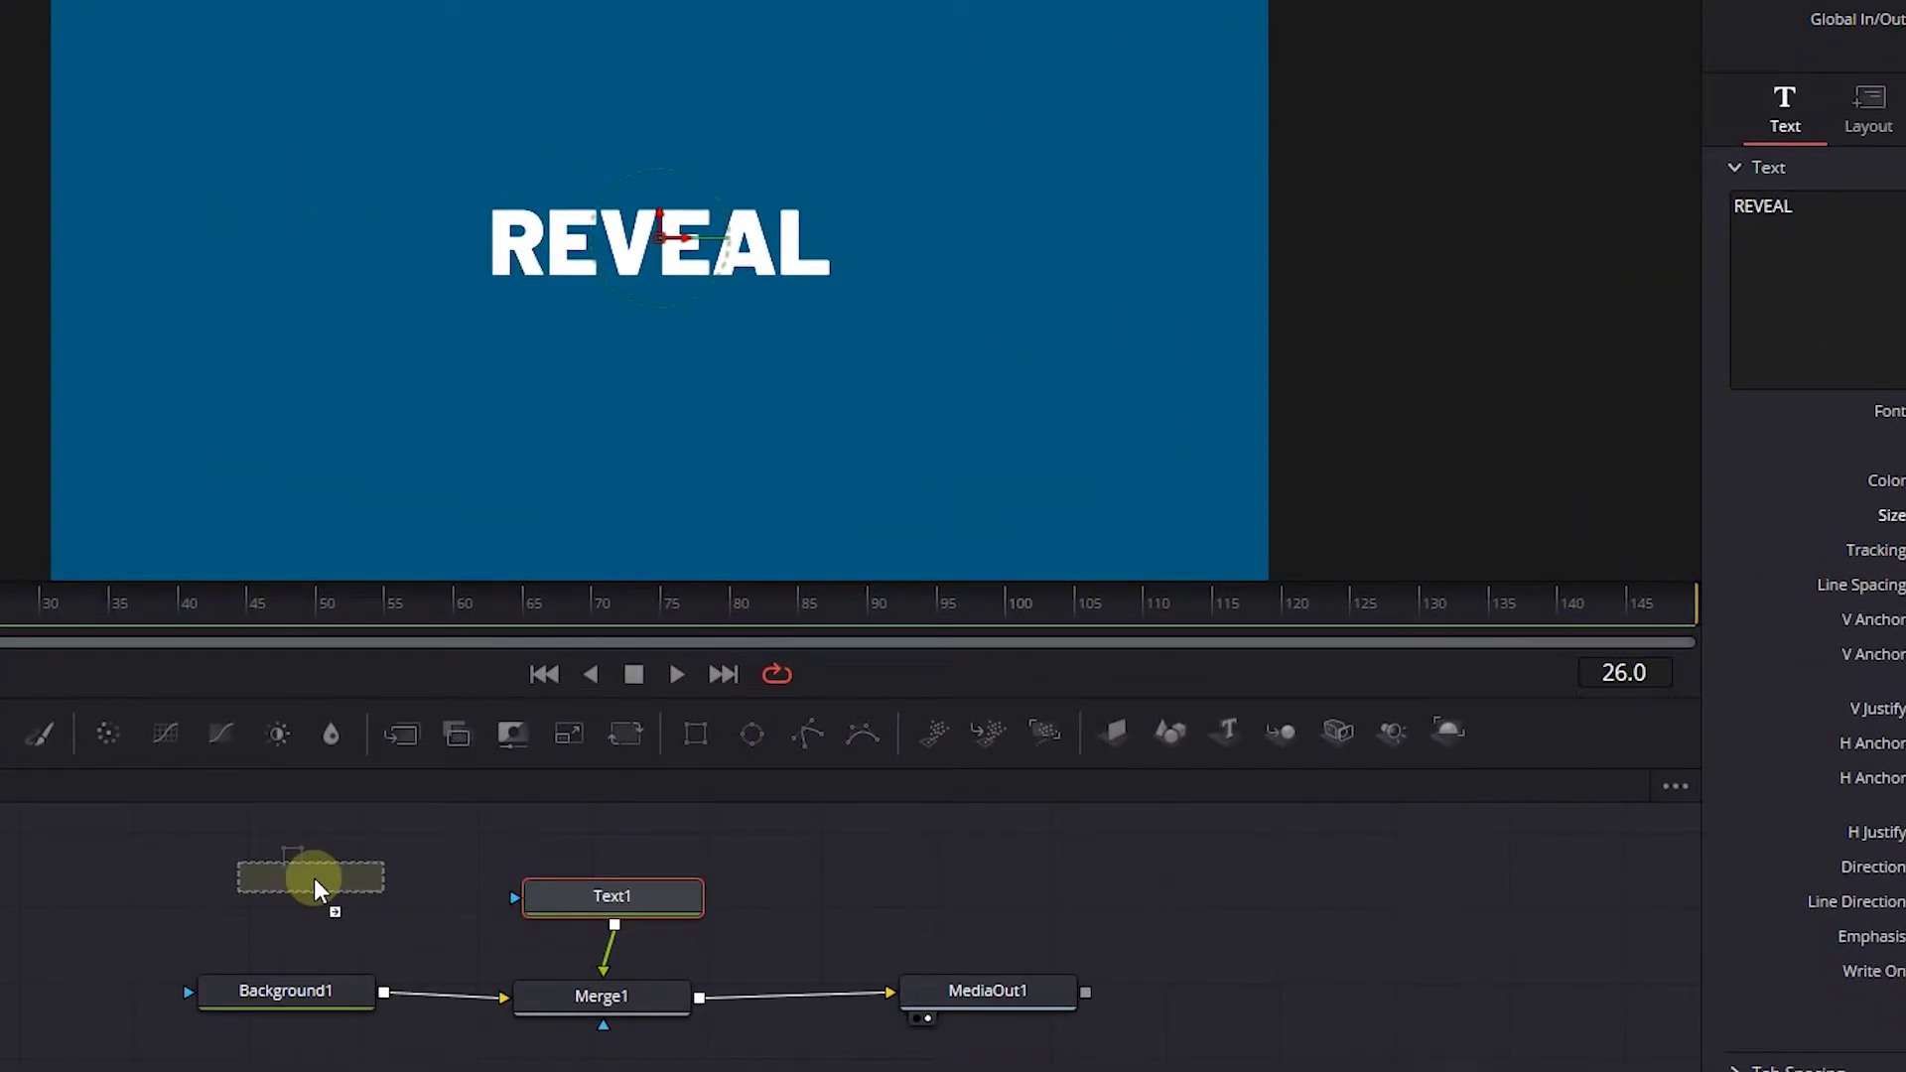
pyautogui.click(315, 877)
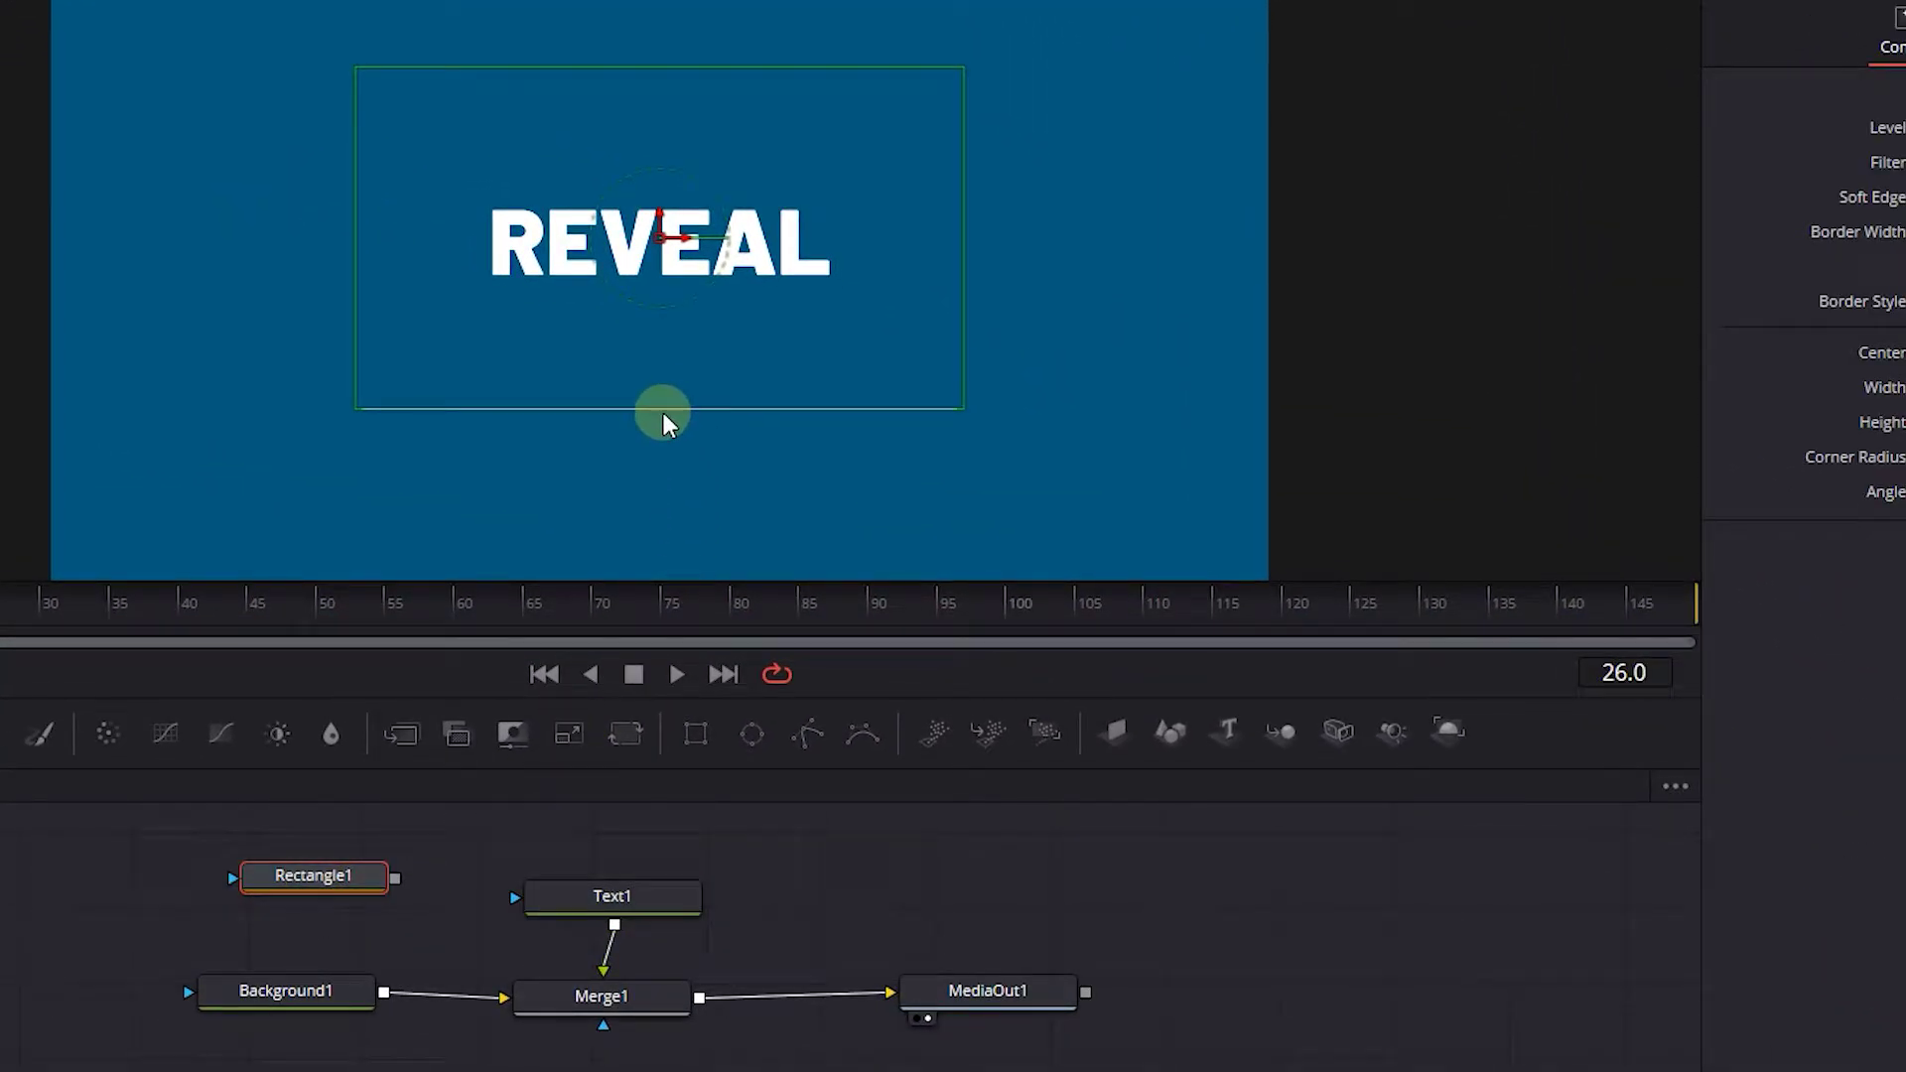
pyautogui.moveTo(663, 412); pyautogui.dragTo(670, 288)
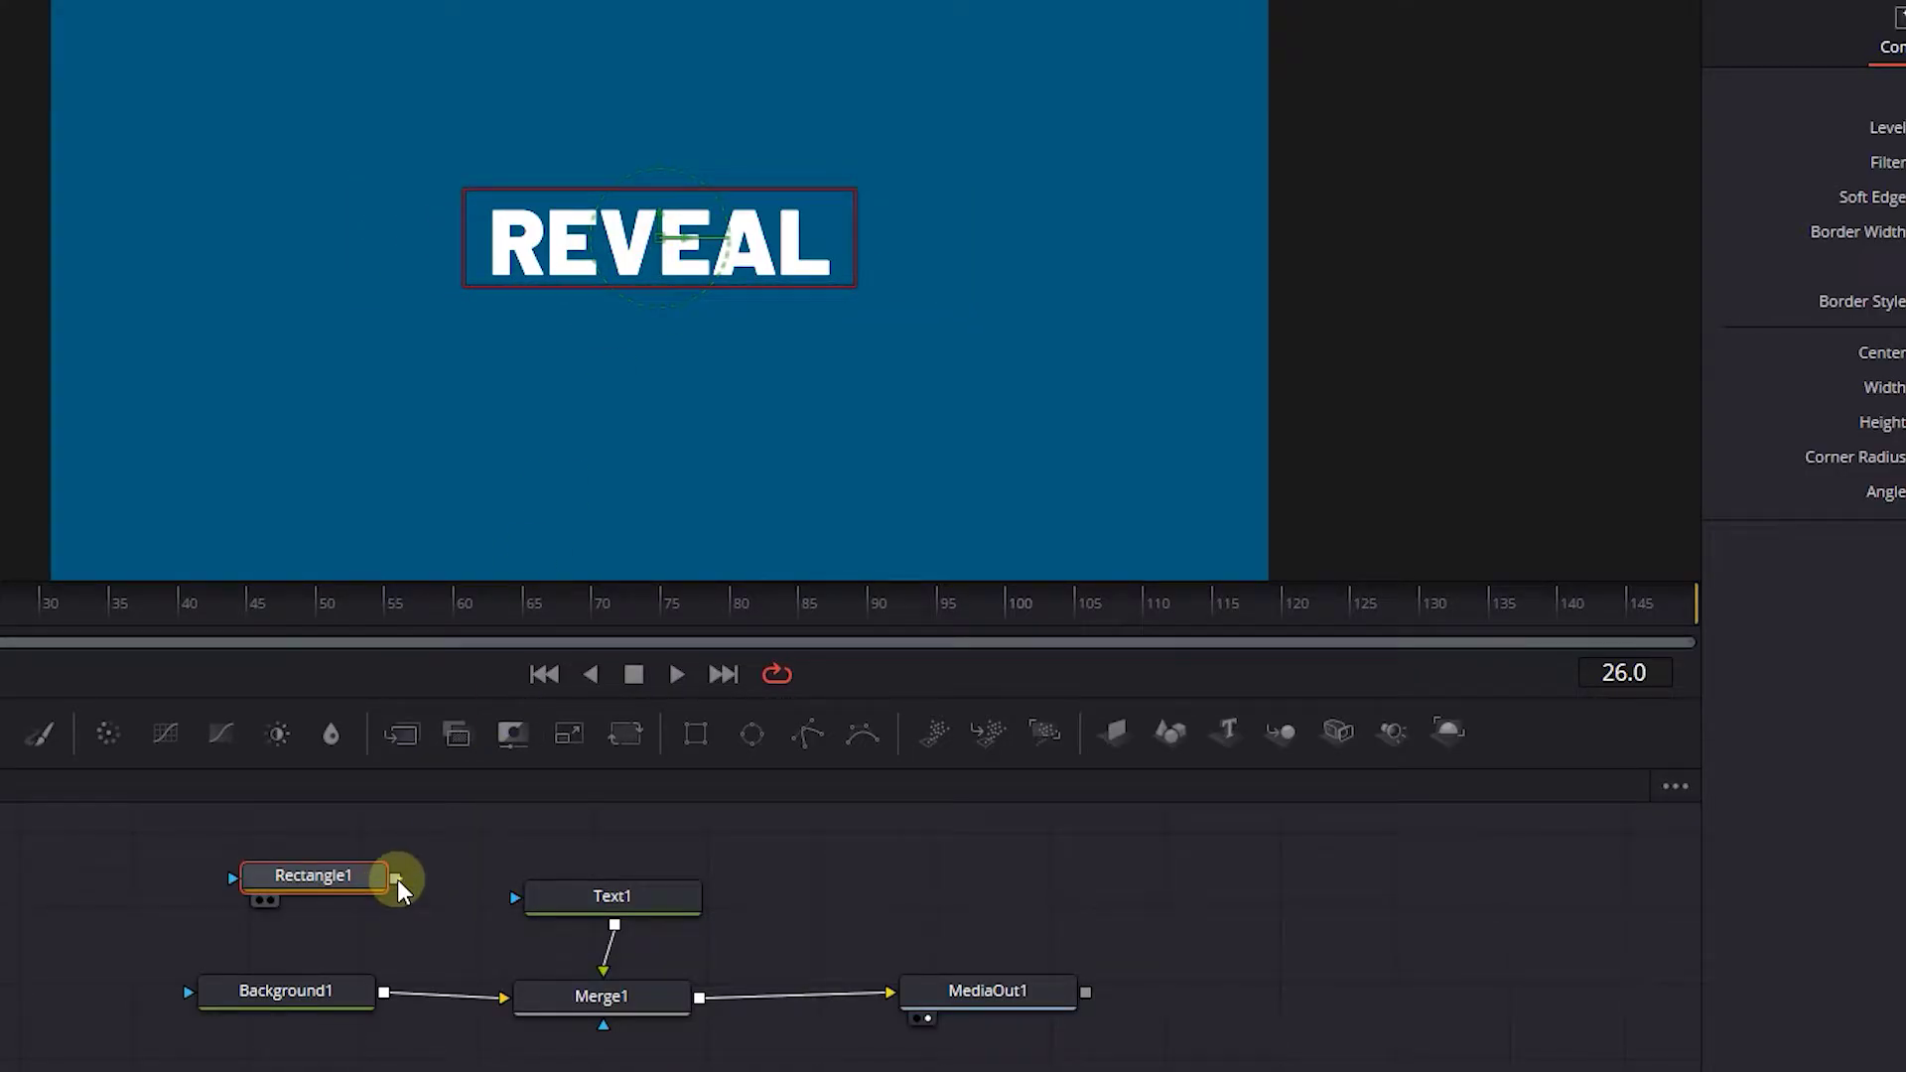
pyautogui.moveTo(396, 880); pyautogui.dragTo(616, 898)
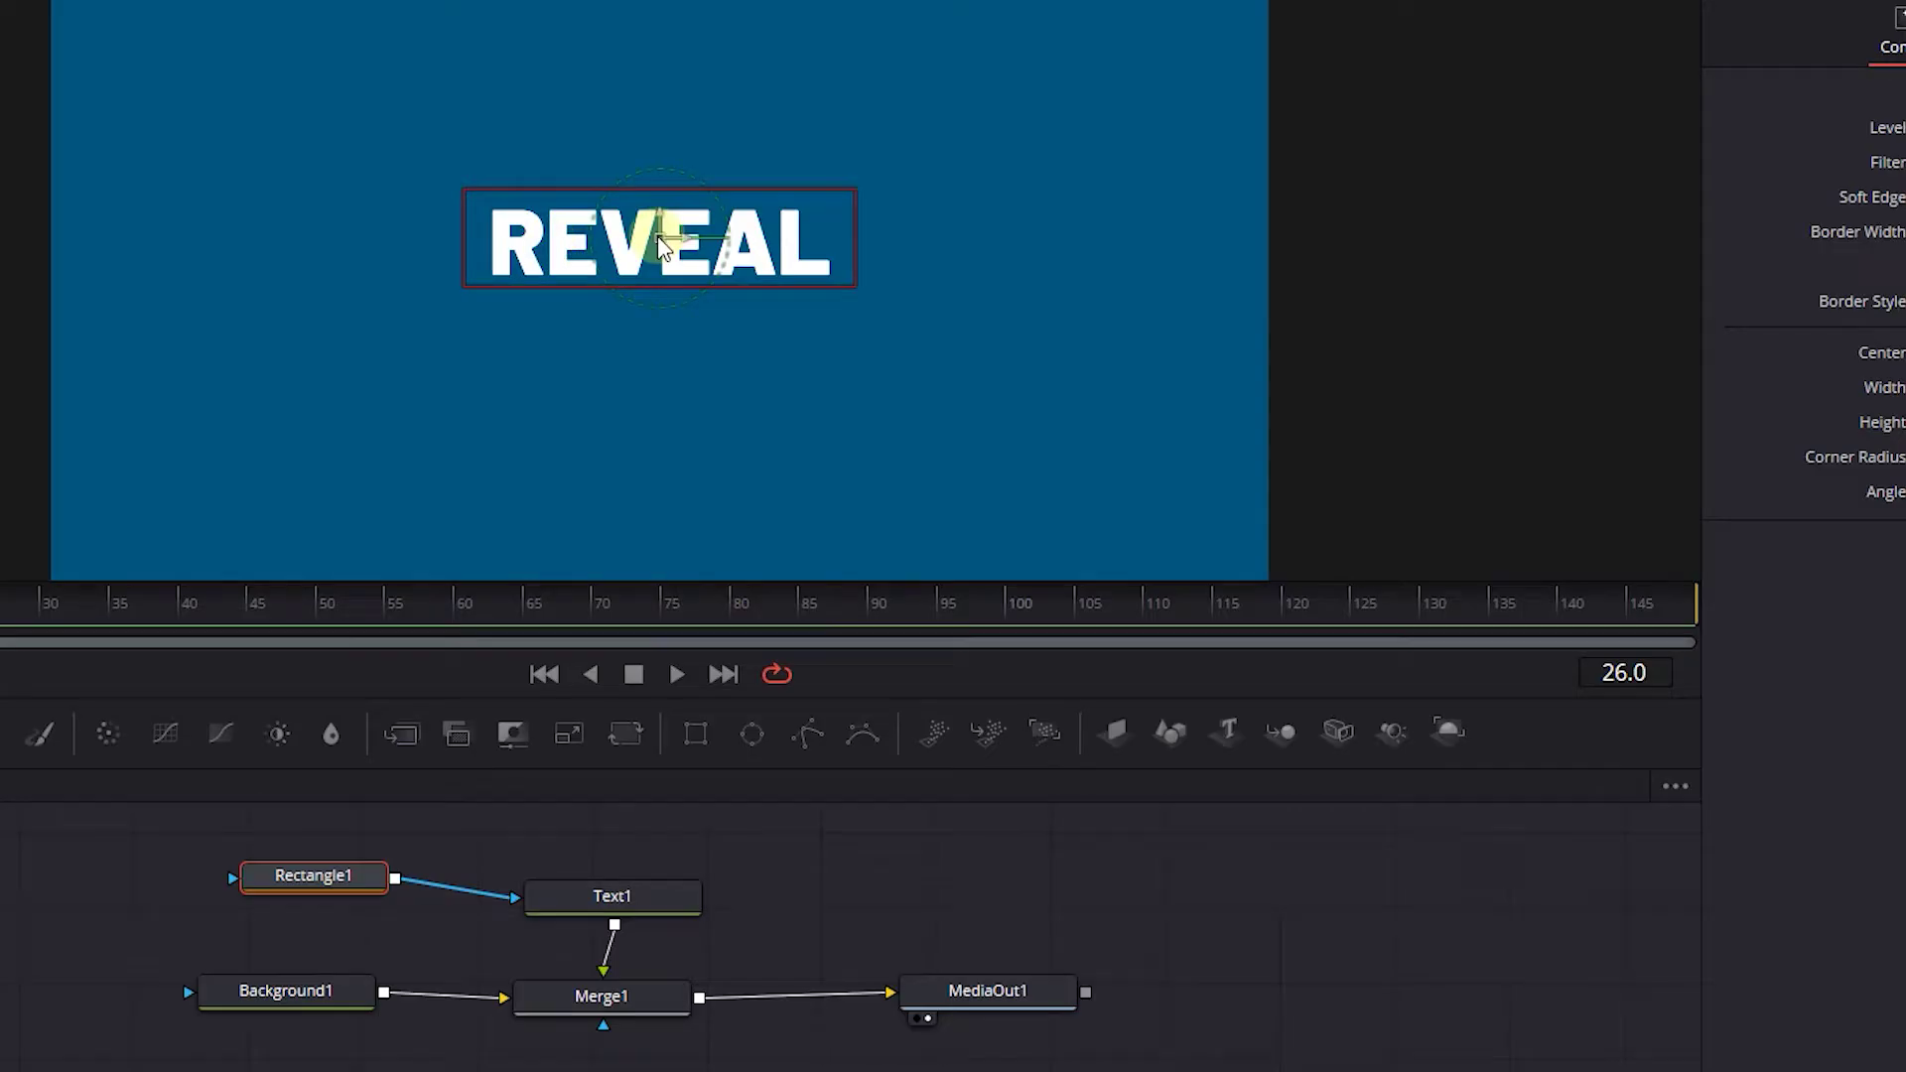
pyautogui.moveTo(663, 239); pyautogui.dragTo(648, 221)
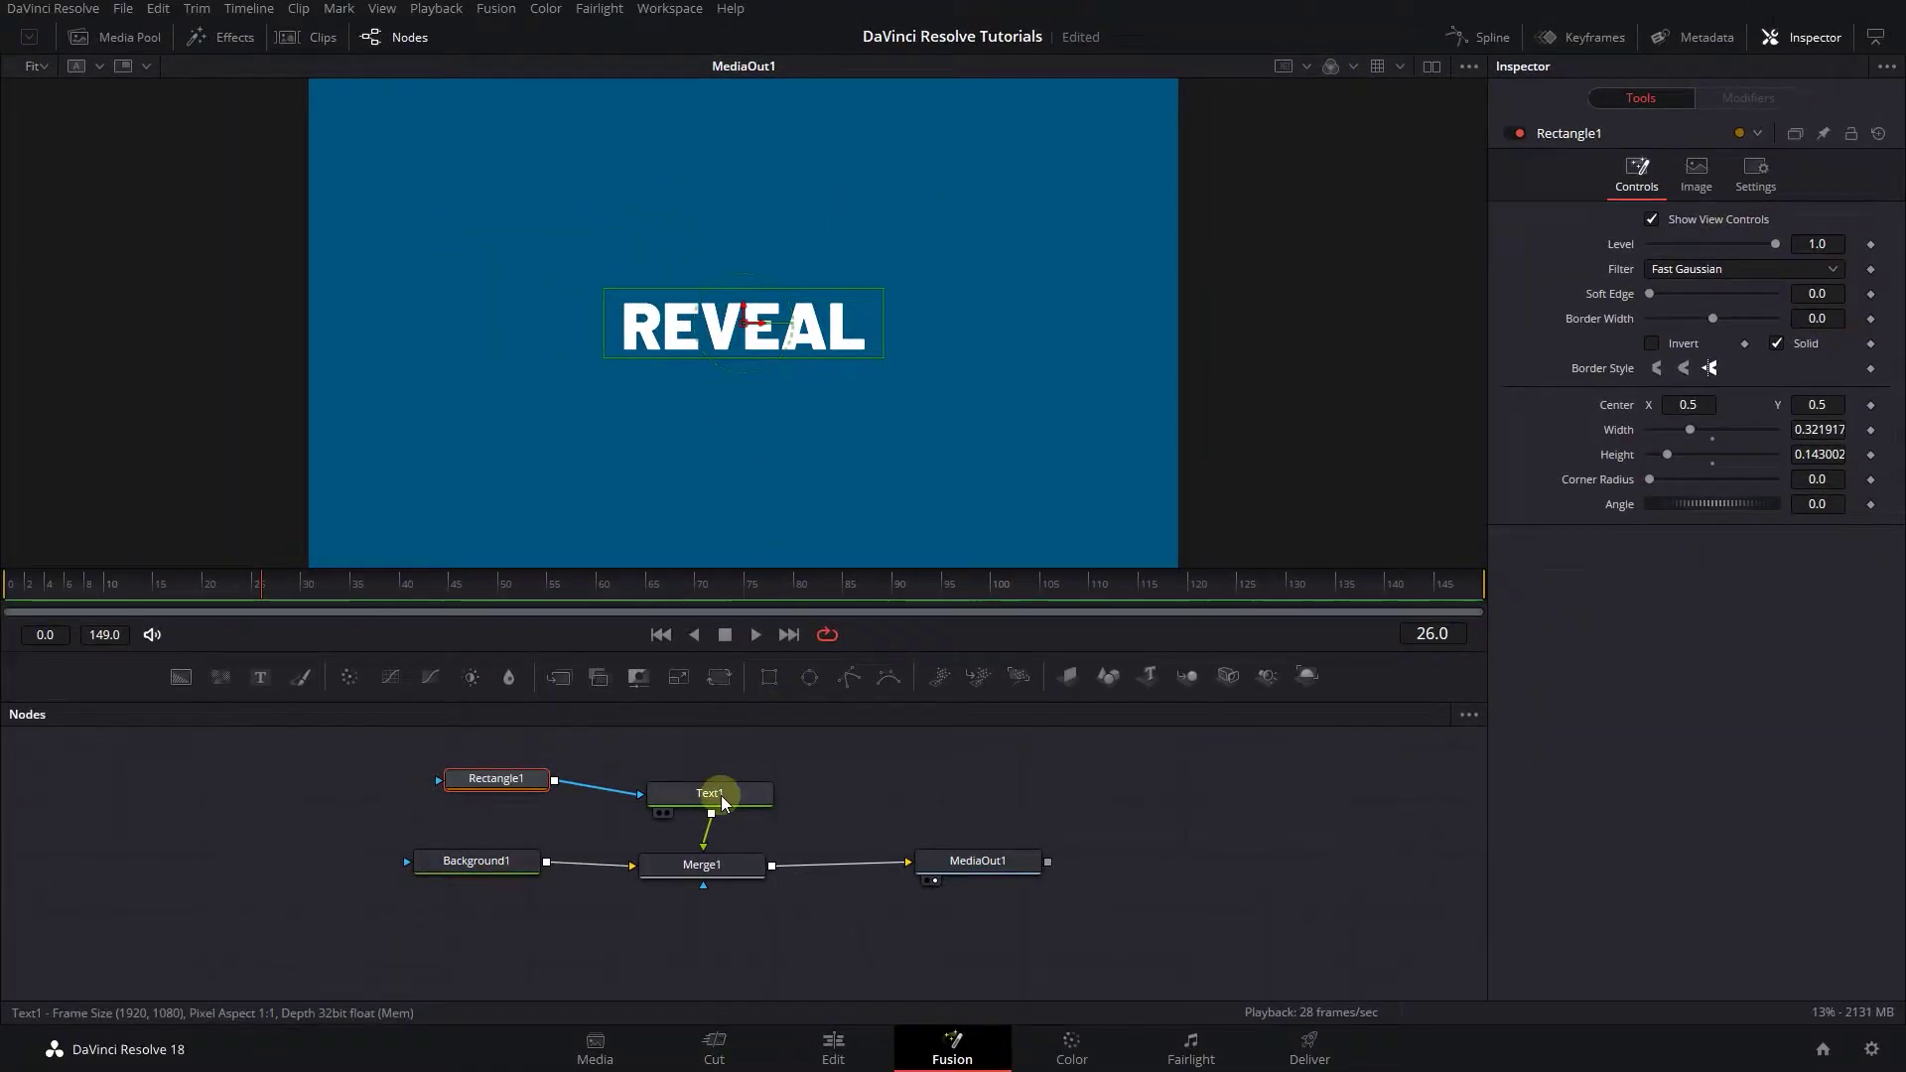
# Keyframe Text1's Center Y at 0.377 on frame 0 and 0.494 on frame 20
pyautogui.click(722, 802)
pyautogui.moveTo(253, 588); pyautogui.dragTo(8, 598)
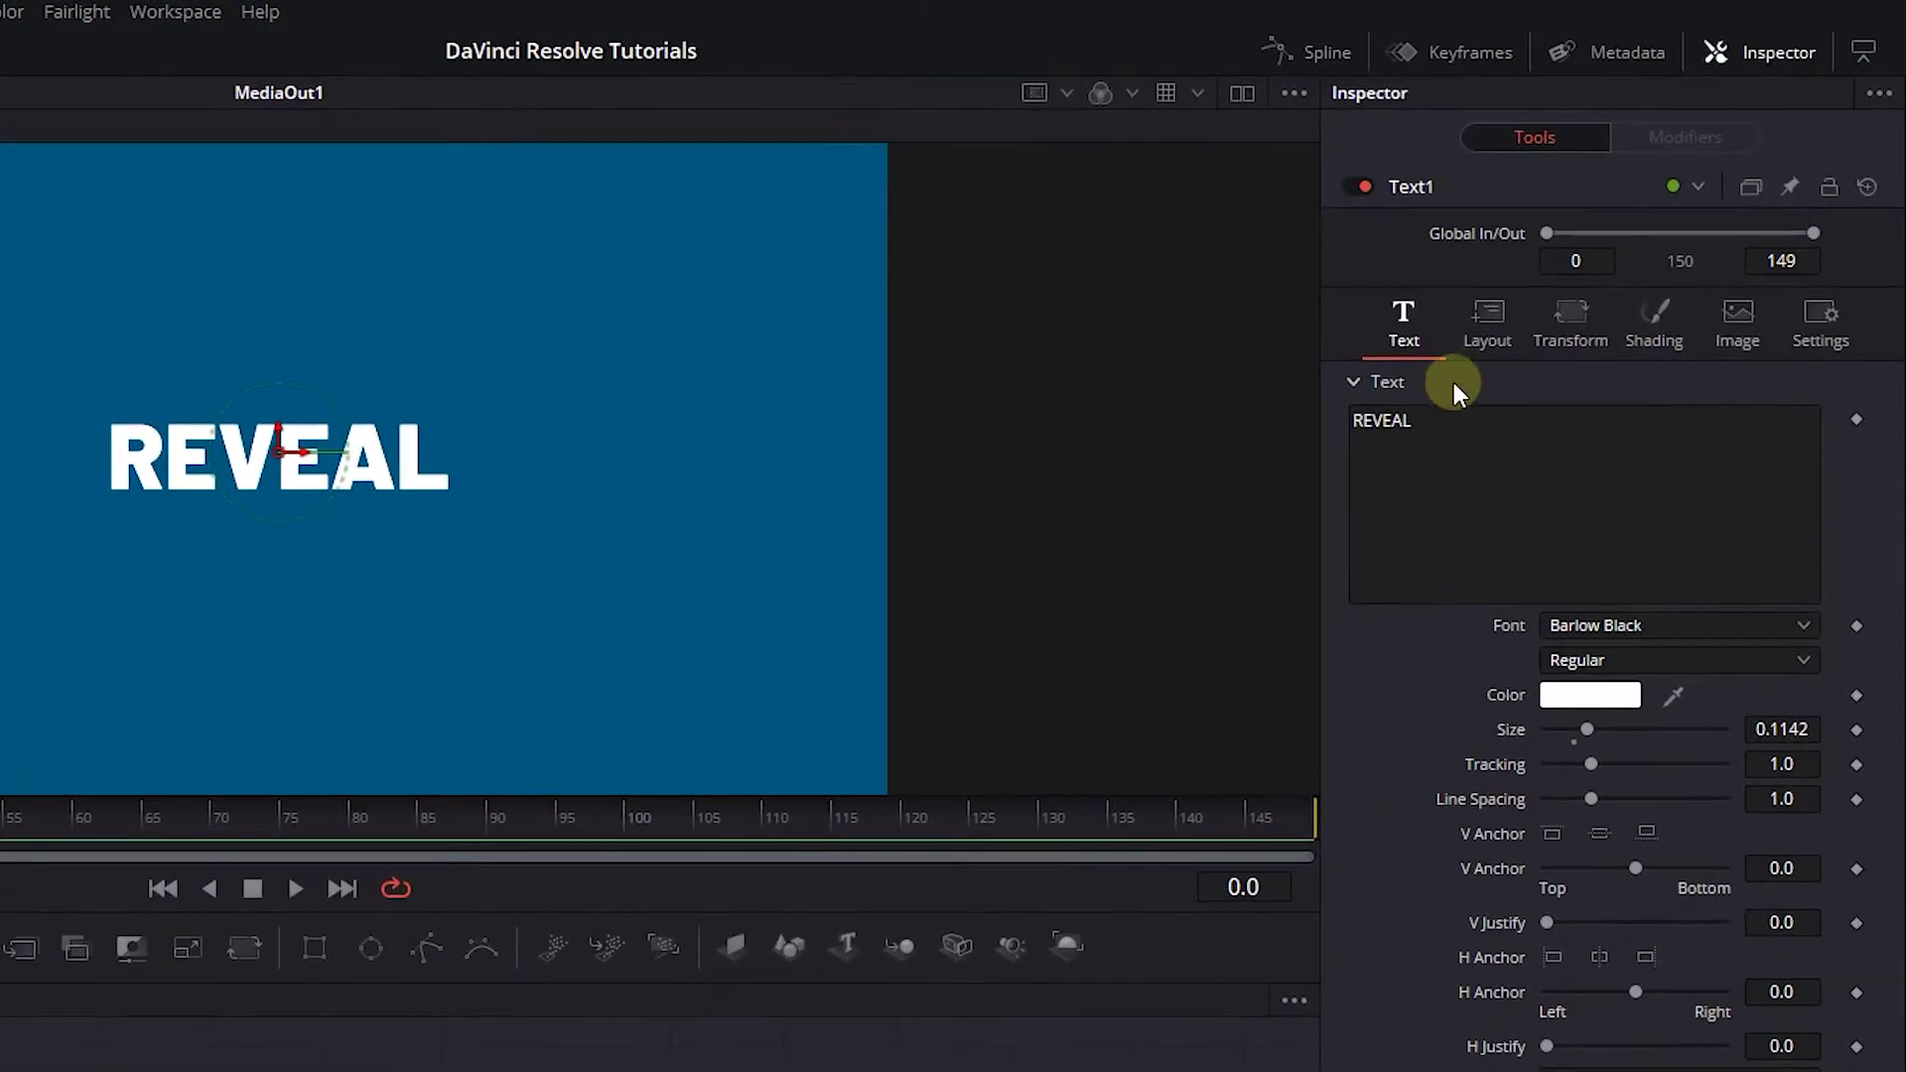
pyautogui.click(1493, 327)
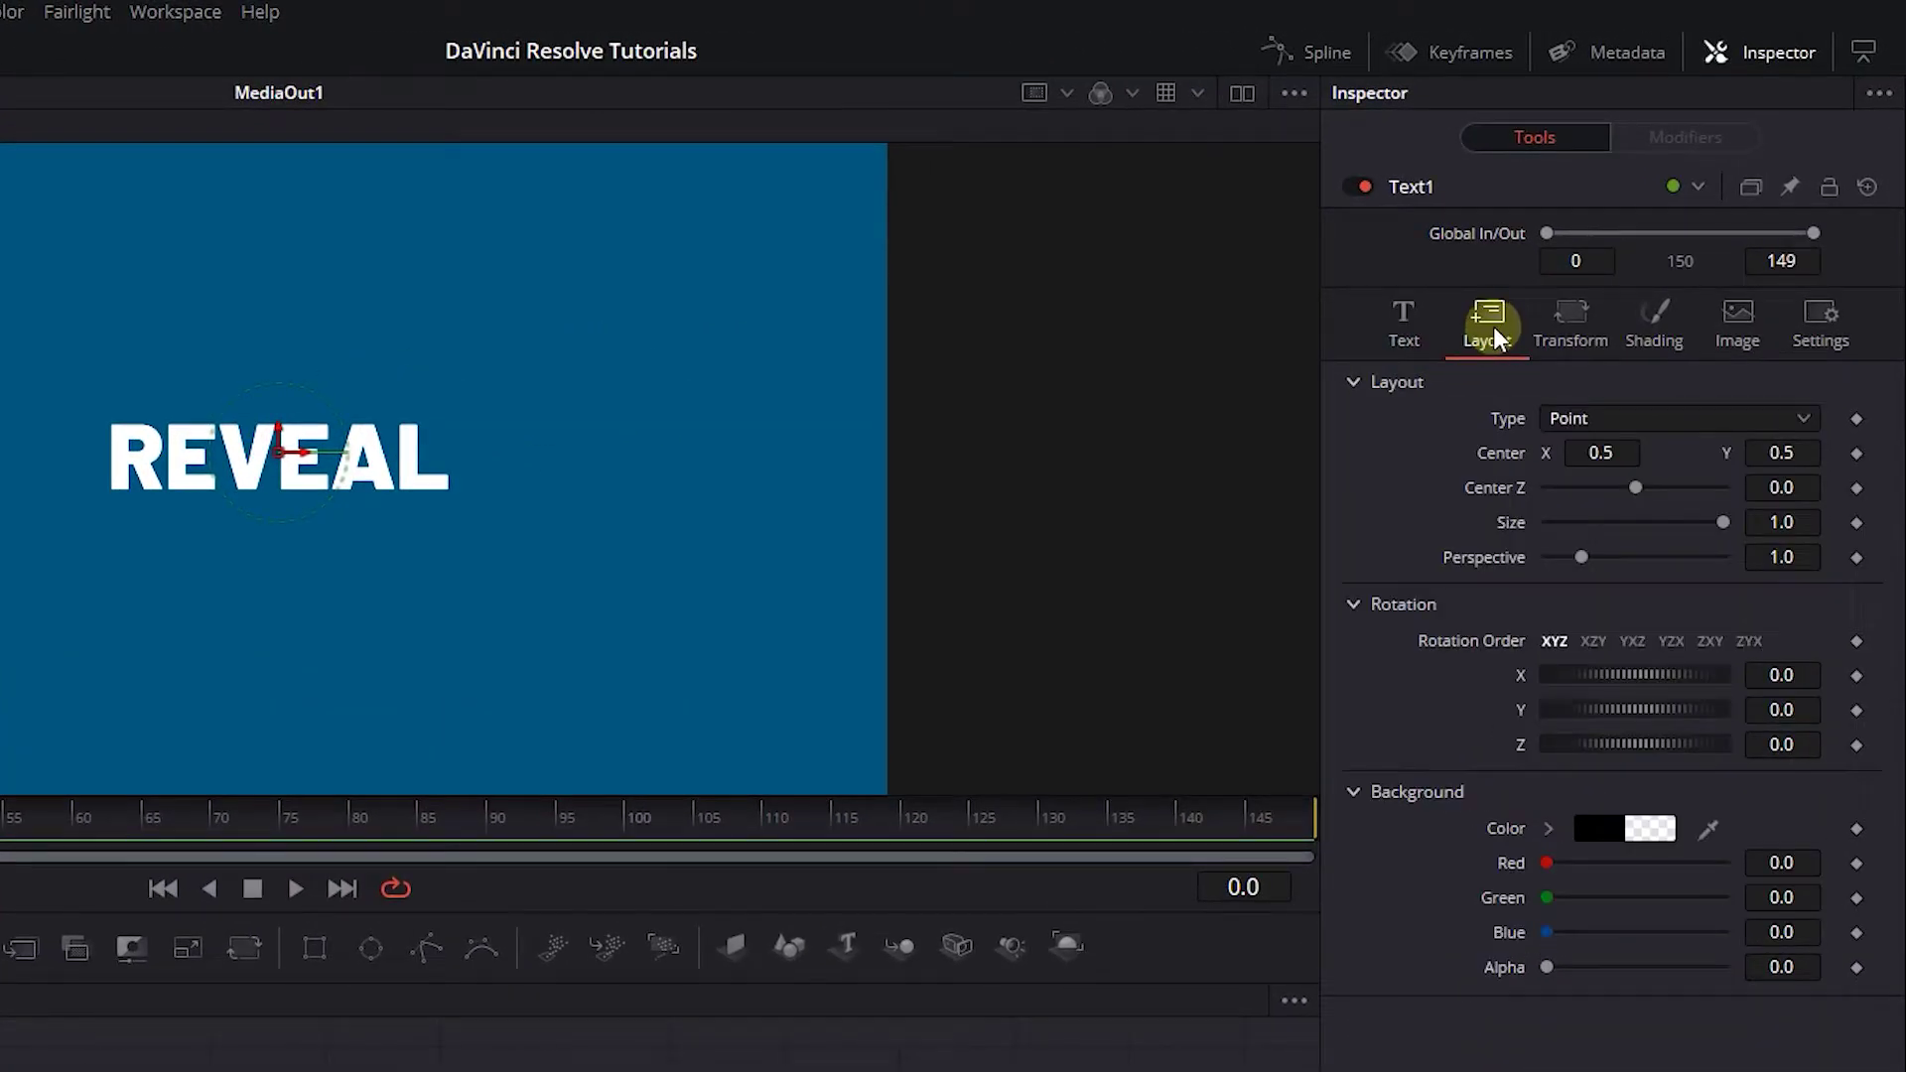
pyautogui.click(1856, 454)
pyautogui.moveTo(1781, 453); pyautogui.dragTo(1608, 455)
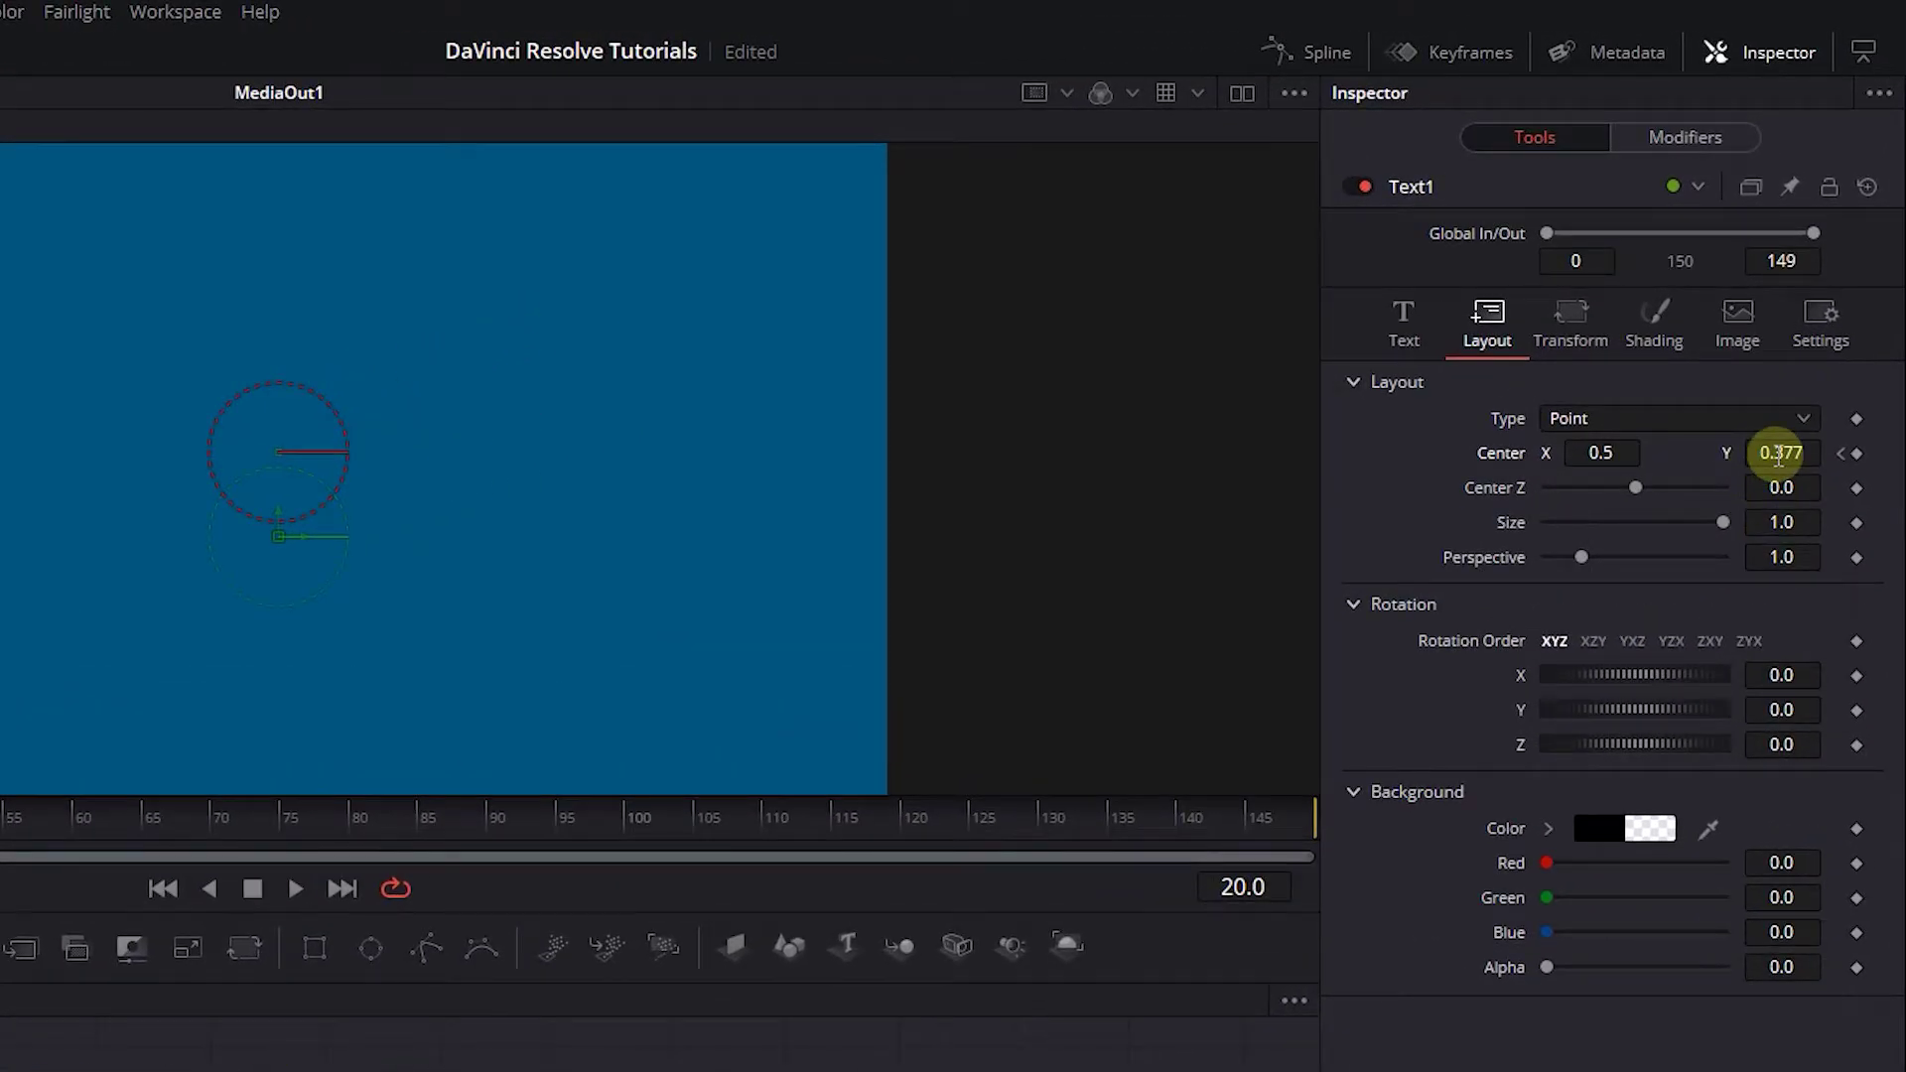
pyautogui.moveTo(1780, 453); pyautogui.dragTo(632, 464)
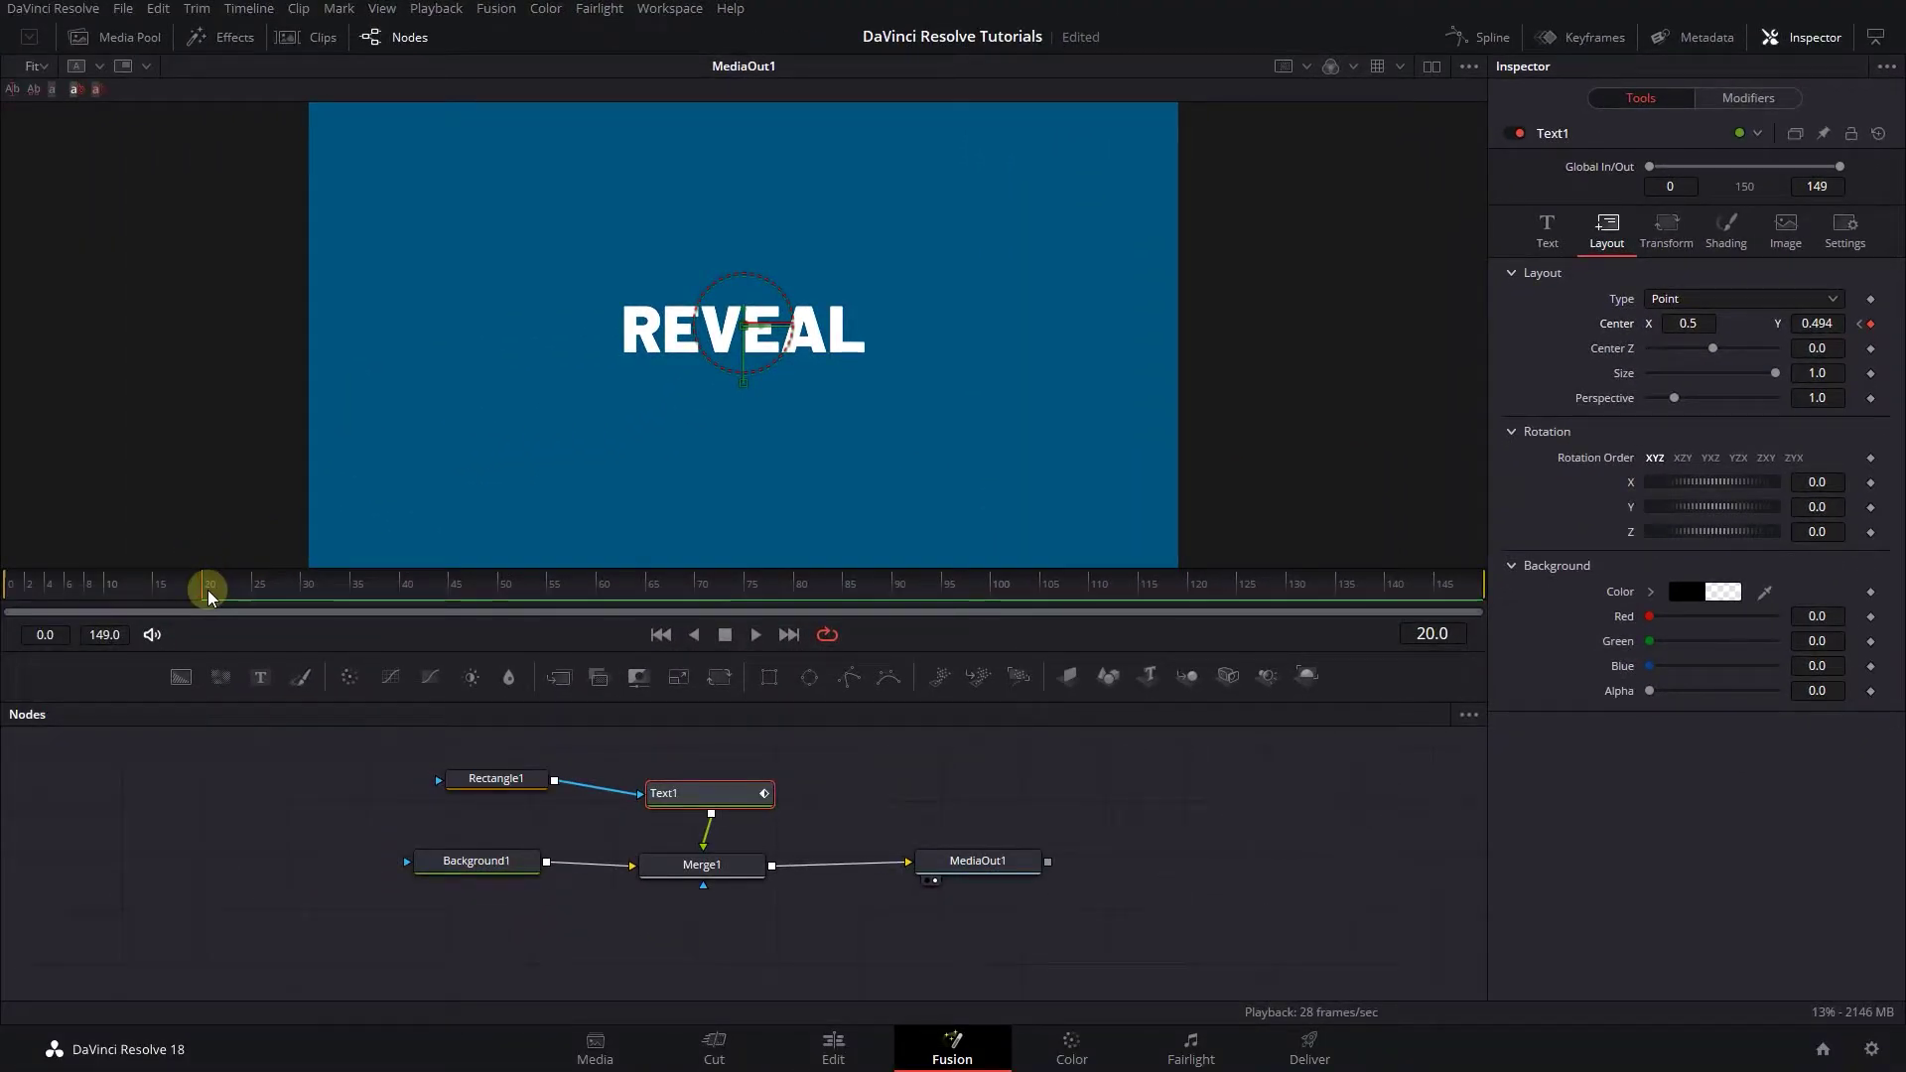
# Add a Center hold keyframe at frame 129, set Center Y to 0.377 at frame 149, and play
pyautogui.moveTo(209, 588); pyautogui.dragTo(1348, 588)
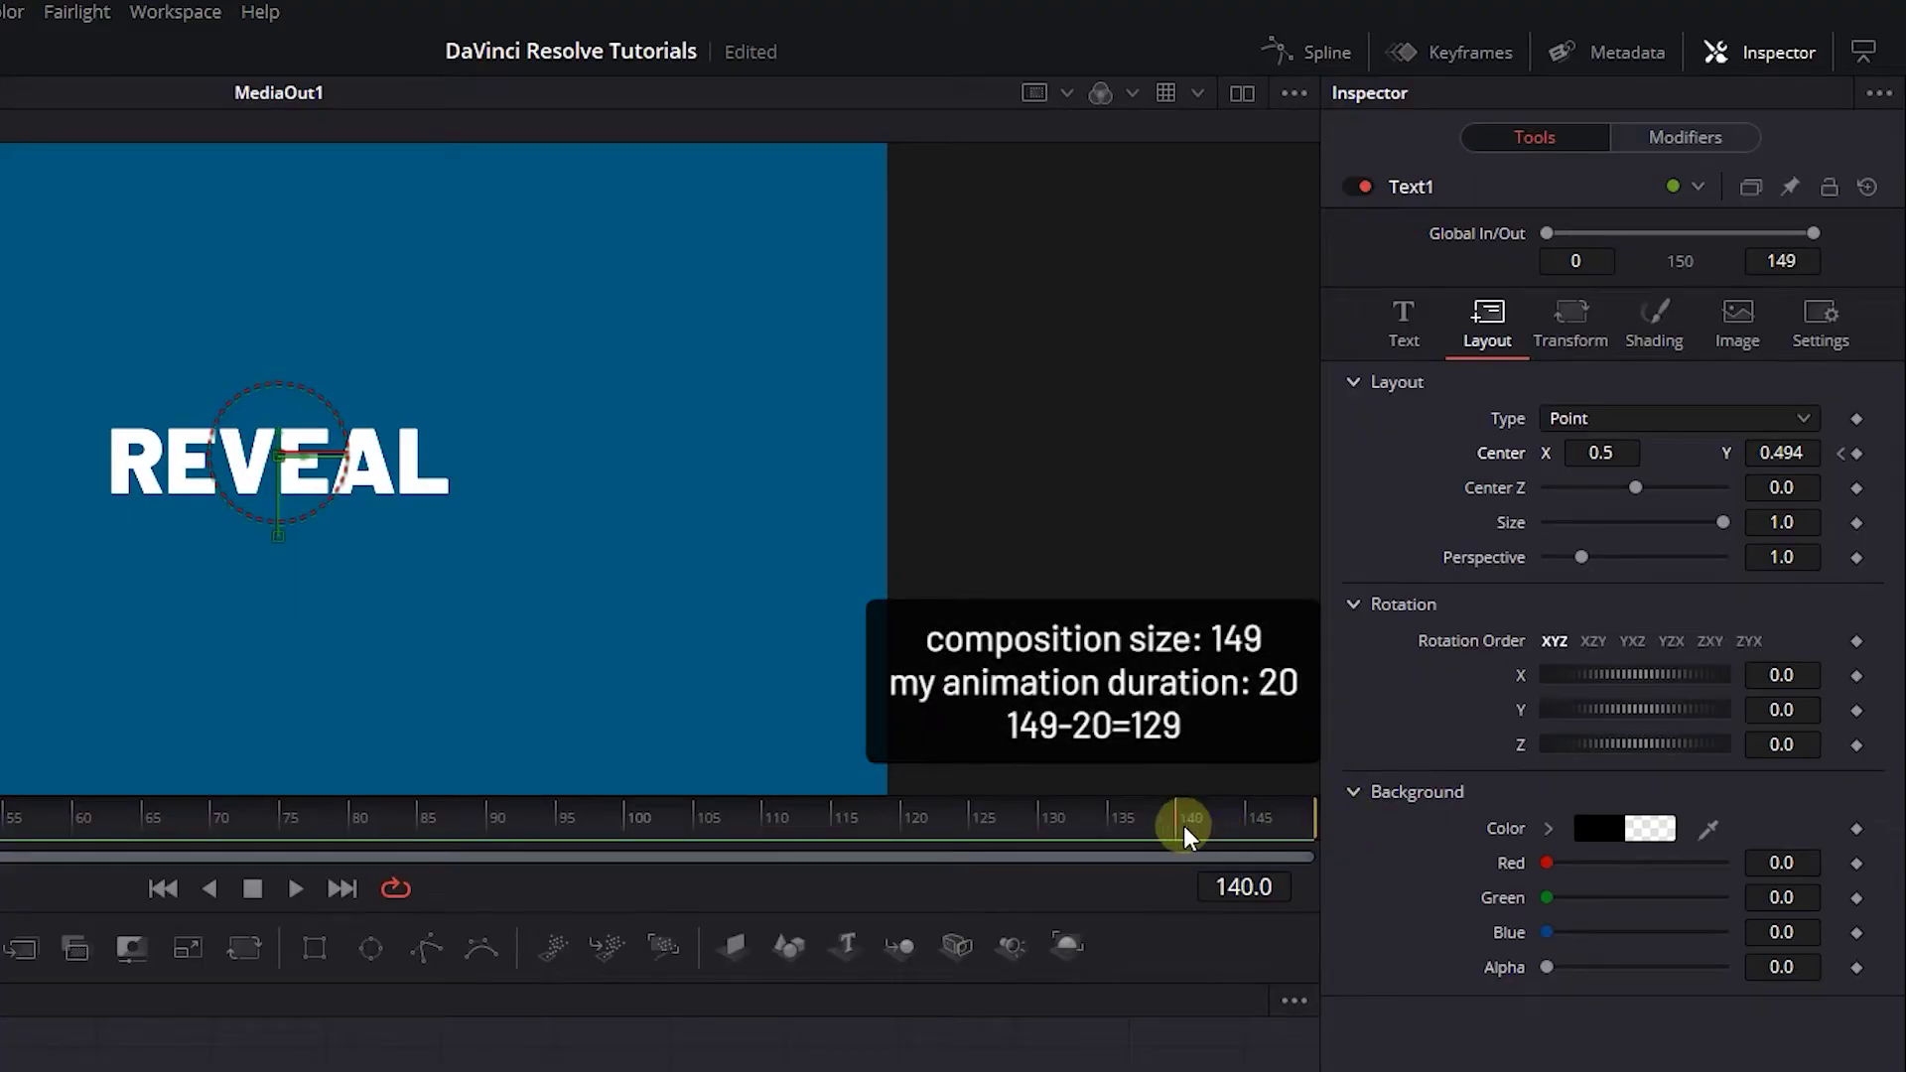
pyautogui.moveTo(1184, 826); pyautogui.dragTo(1122, 826)
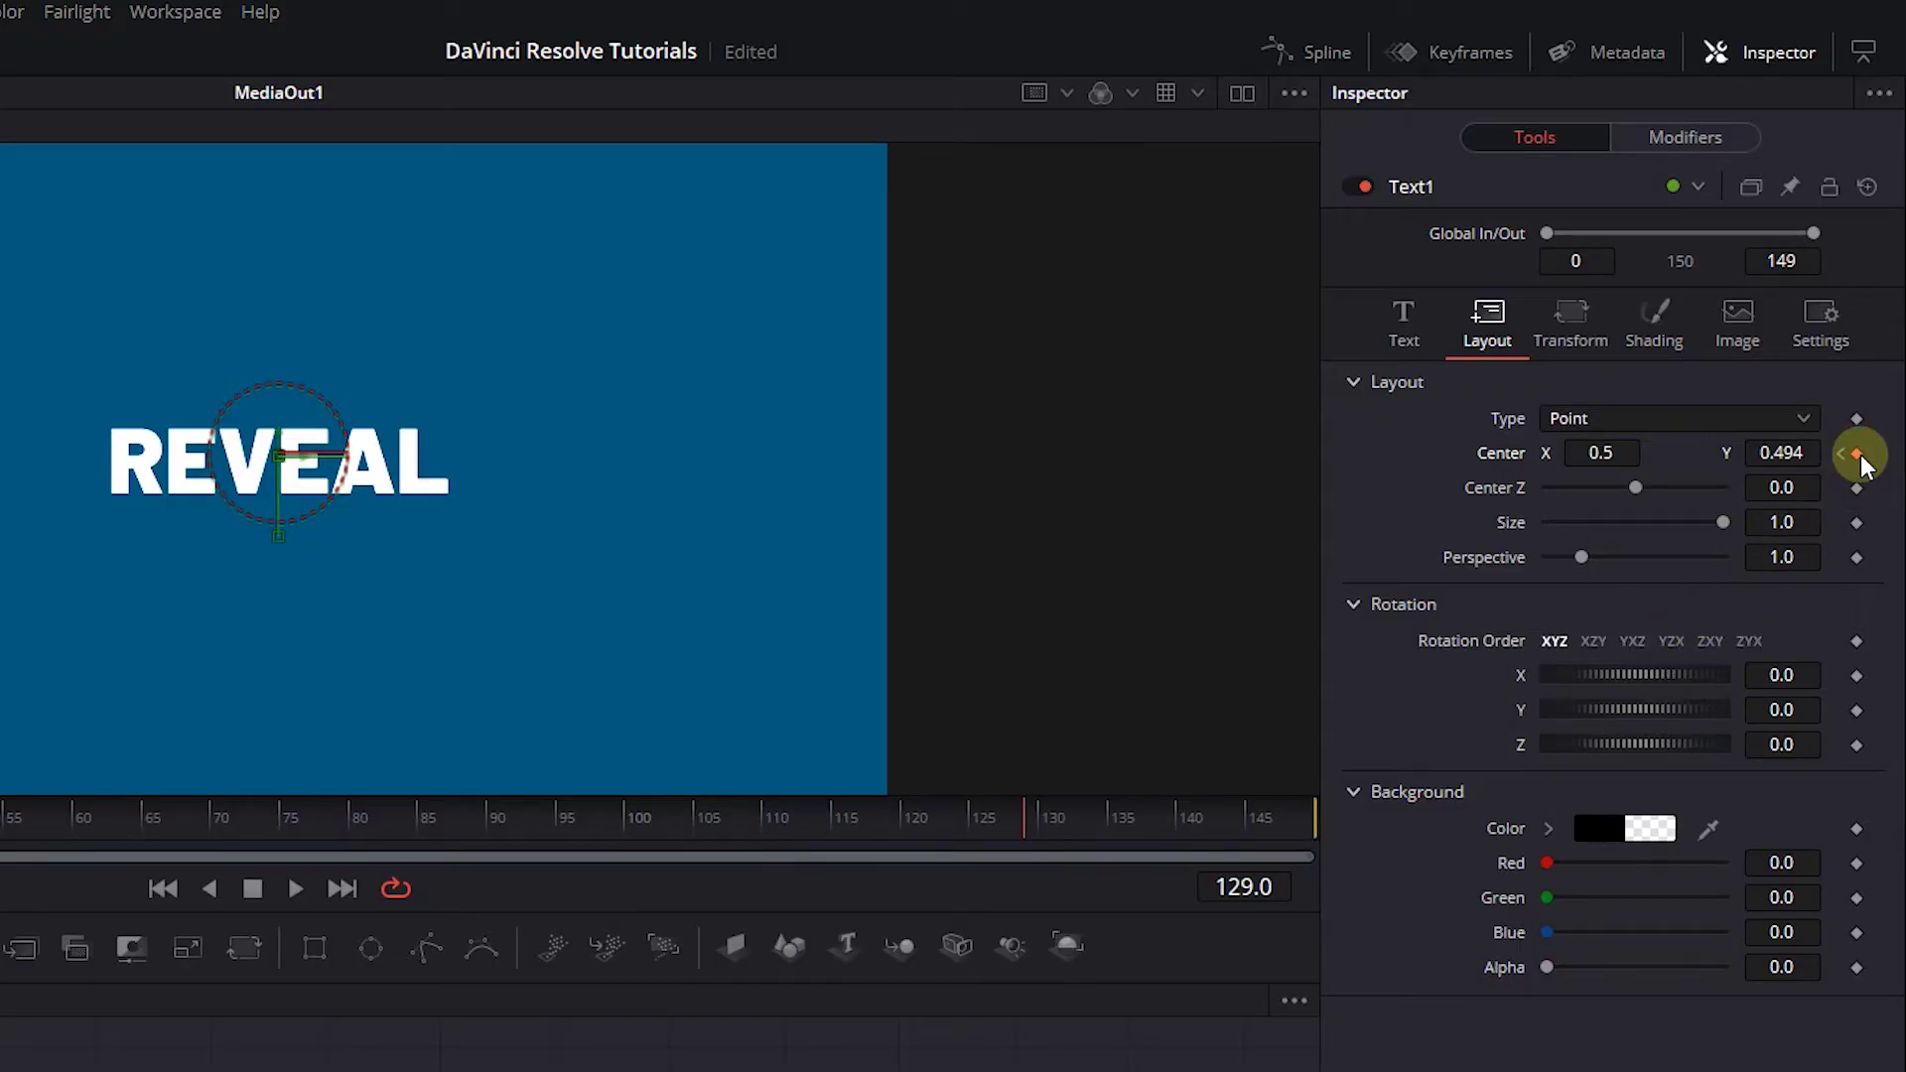
pyautogui.moveTo(1044, 831); pyautogui.dragTo(1339, 827)
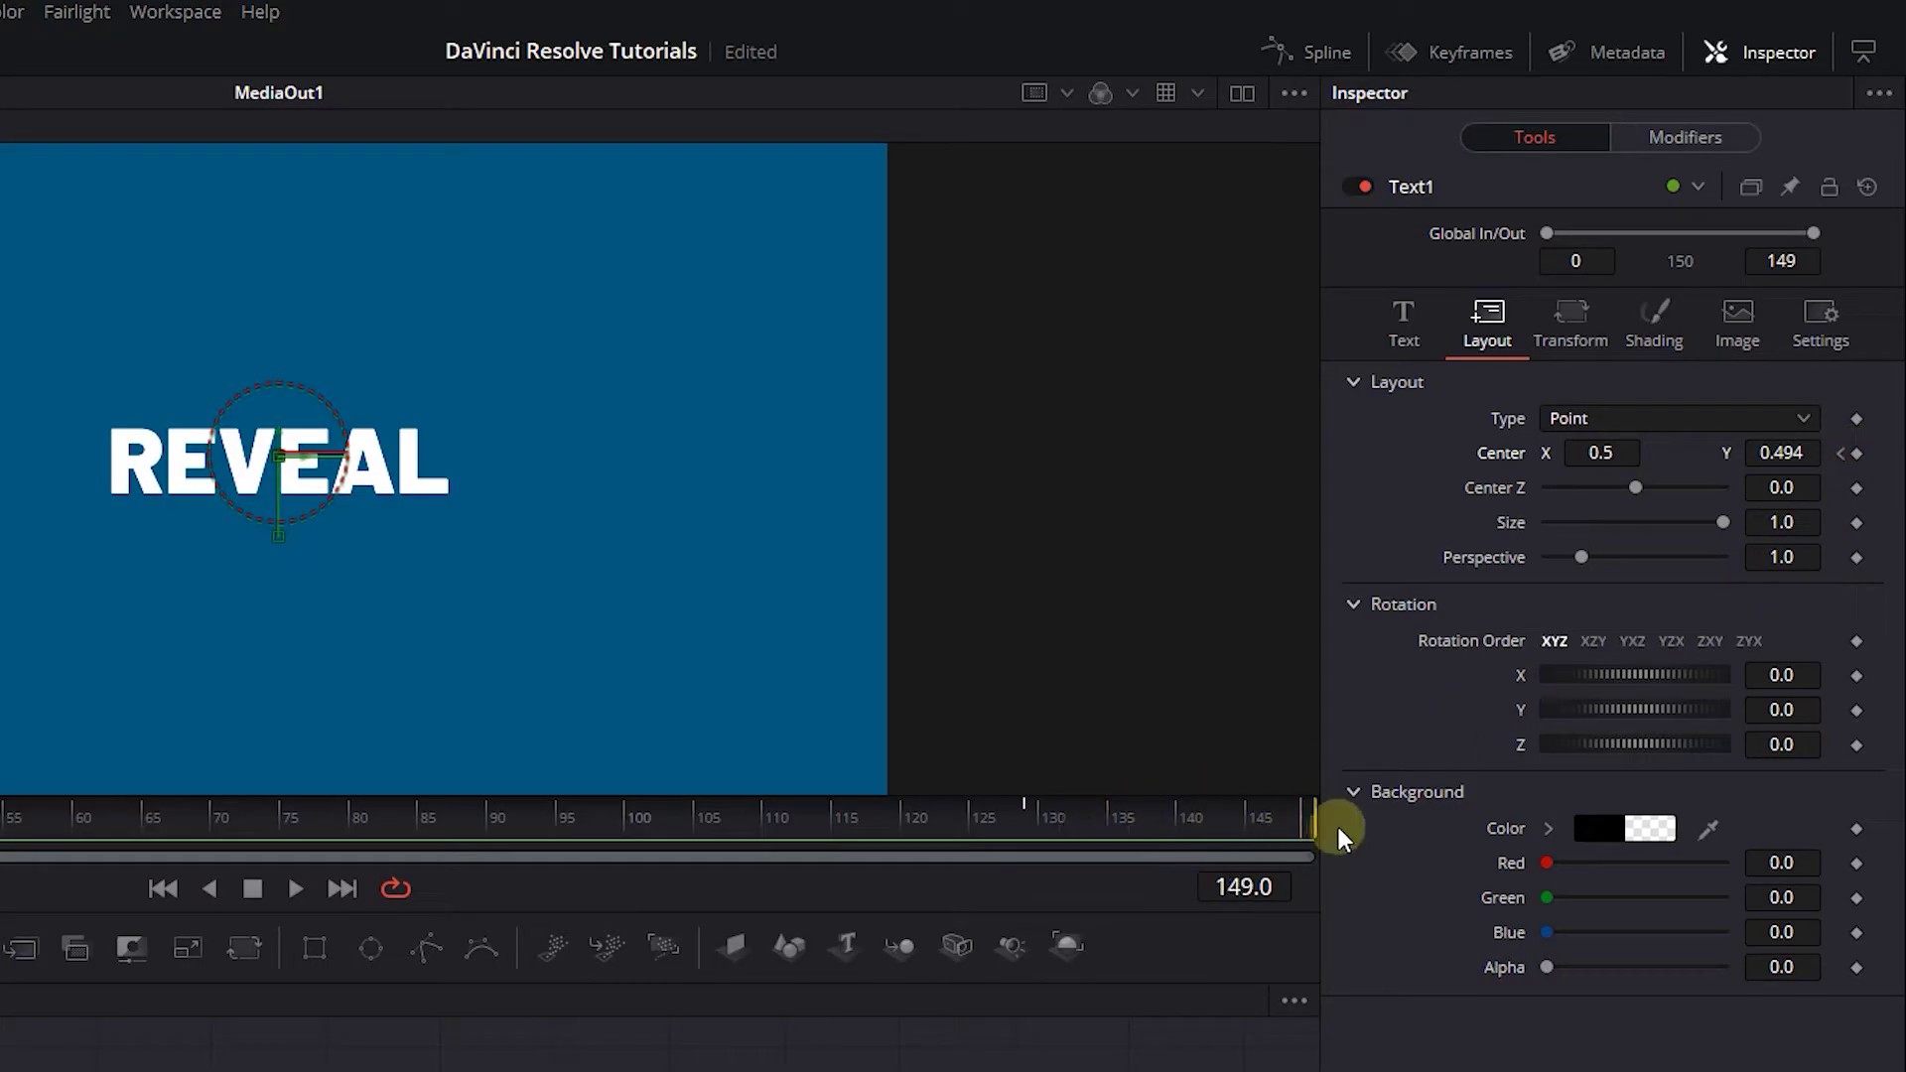
pyautogui.moveTo(1781, 453); pyautogui.dragTo(1617, 460)
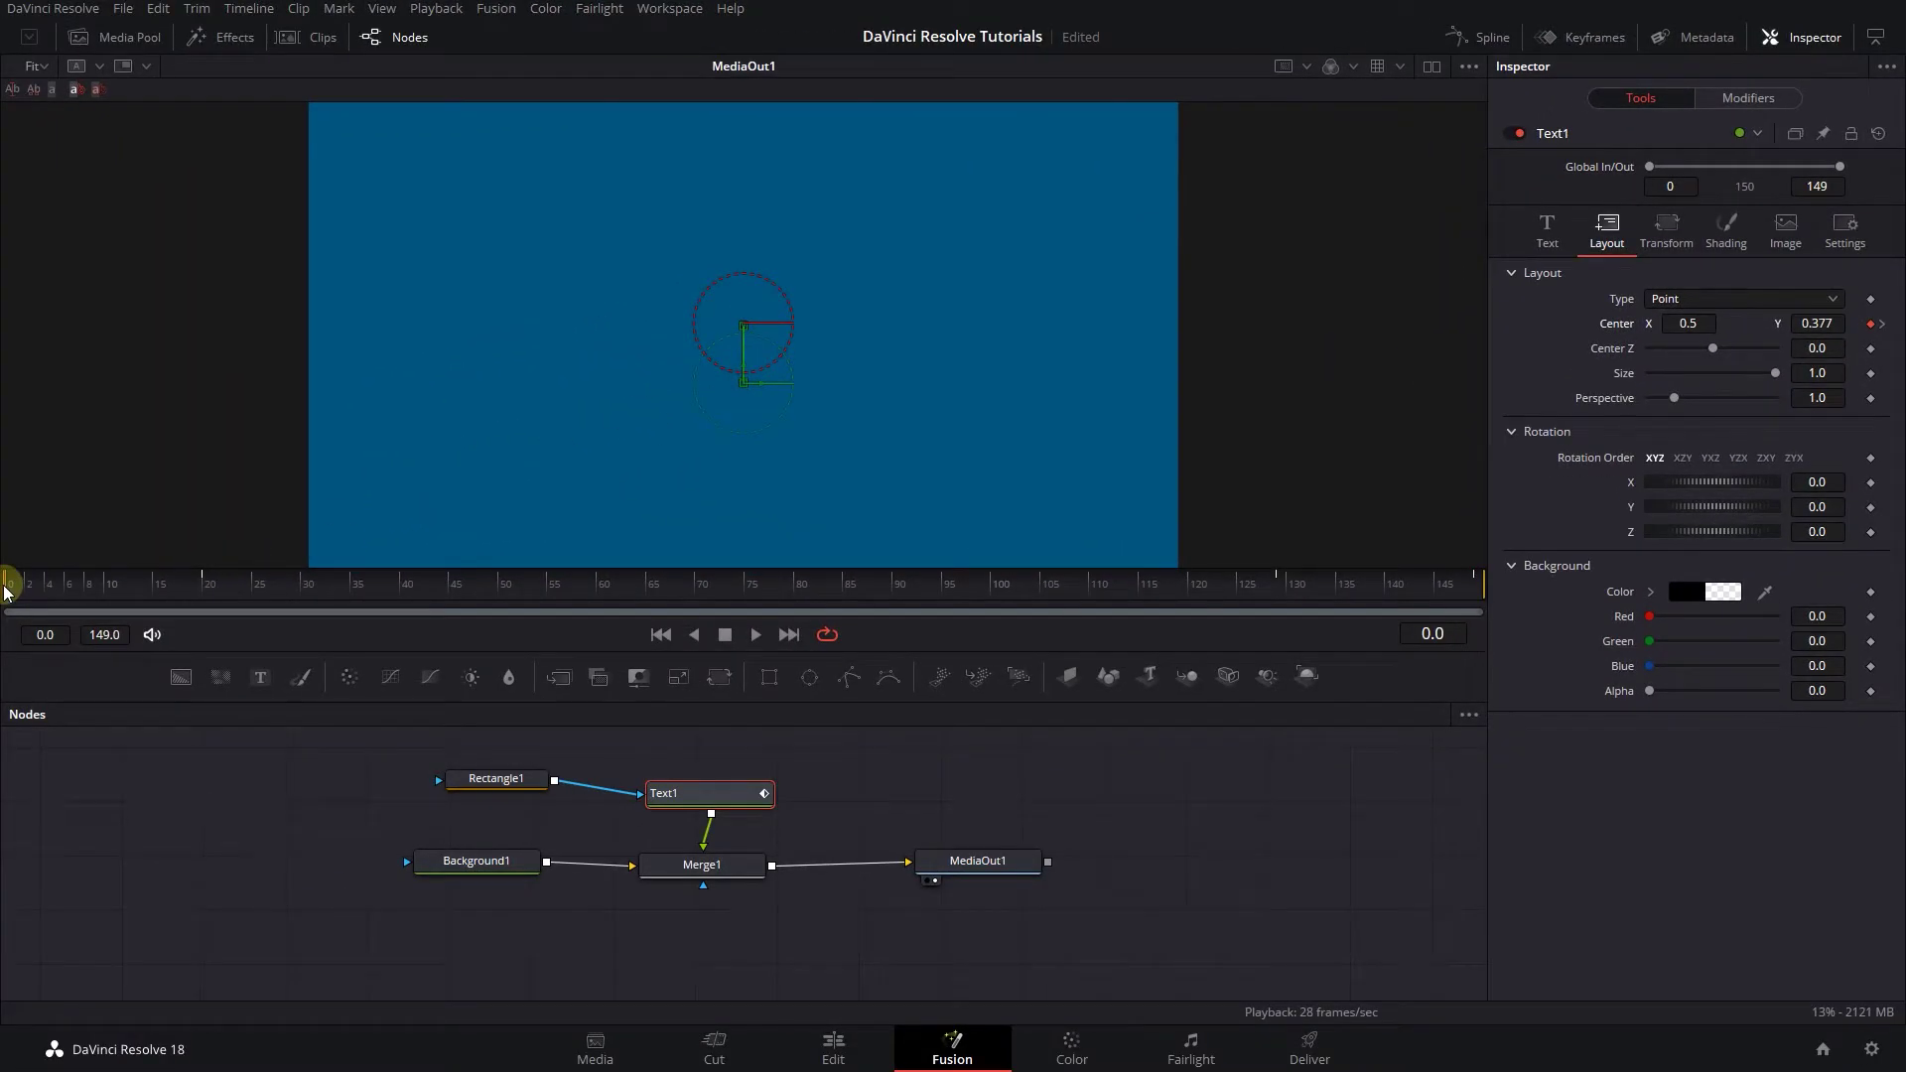
pyautogui.press('space')
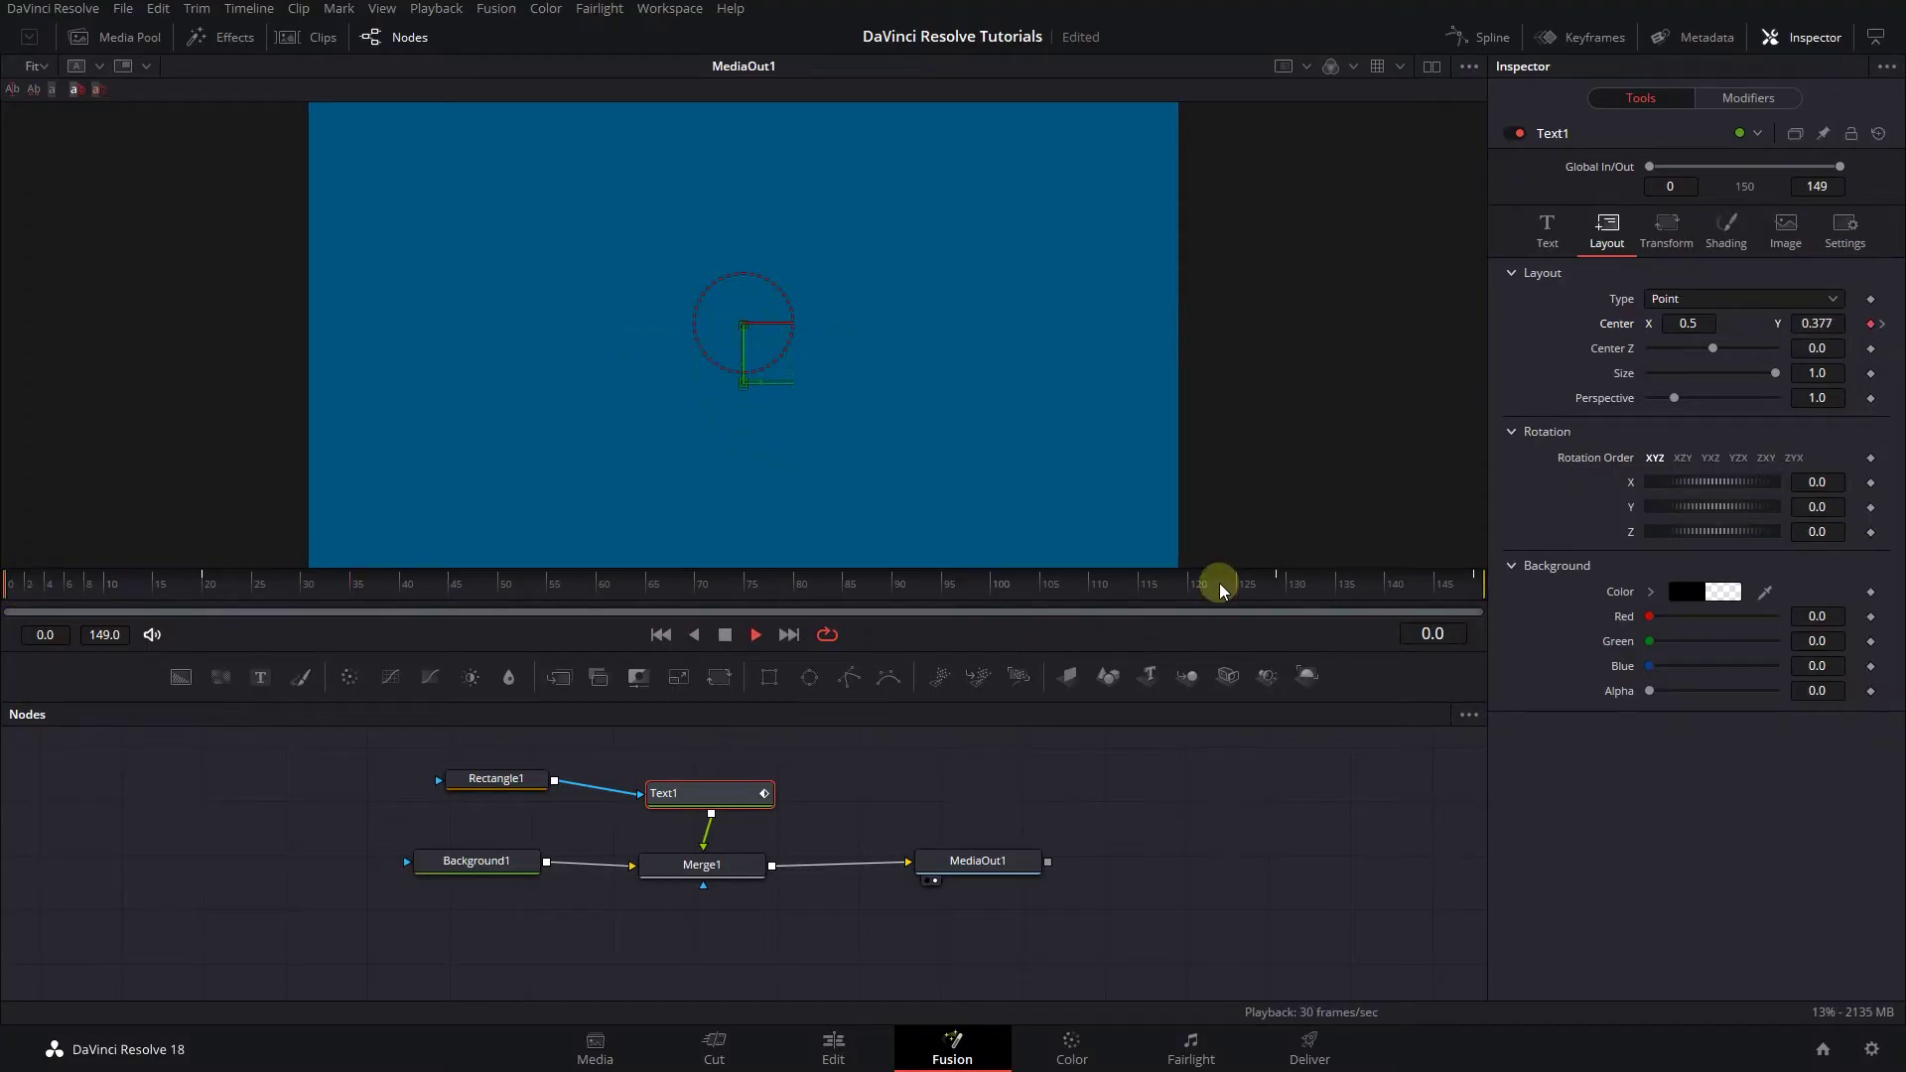
# In the Spline editor, select all of REVEAL's Displacement keyframes, smooth them, and adjust the first hold keyframe's tangent
pyautogui.click(1311, 373)
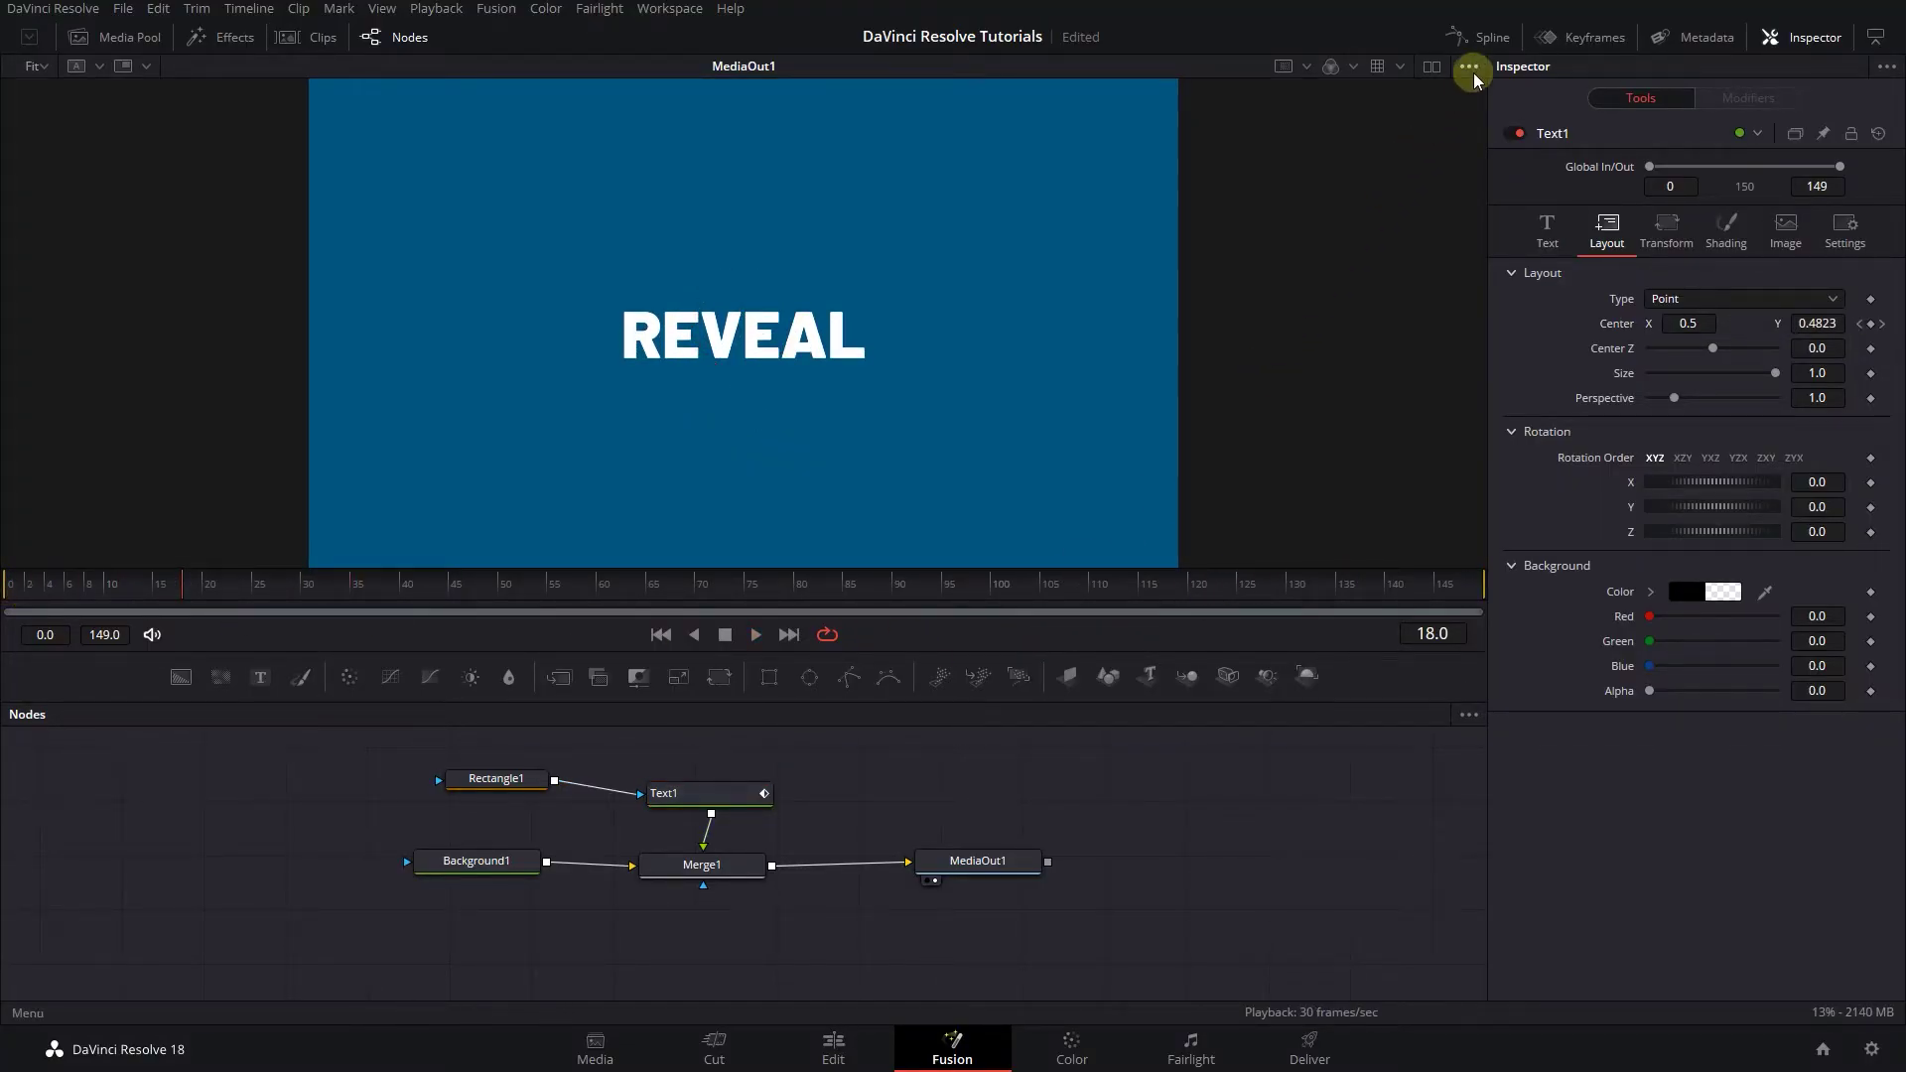
pyautogui.click(1493, 45)
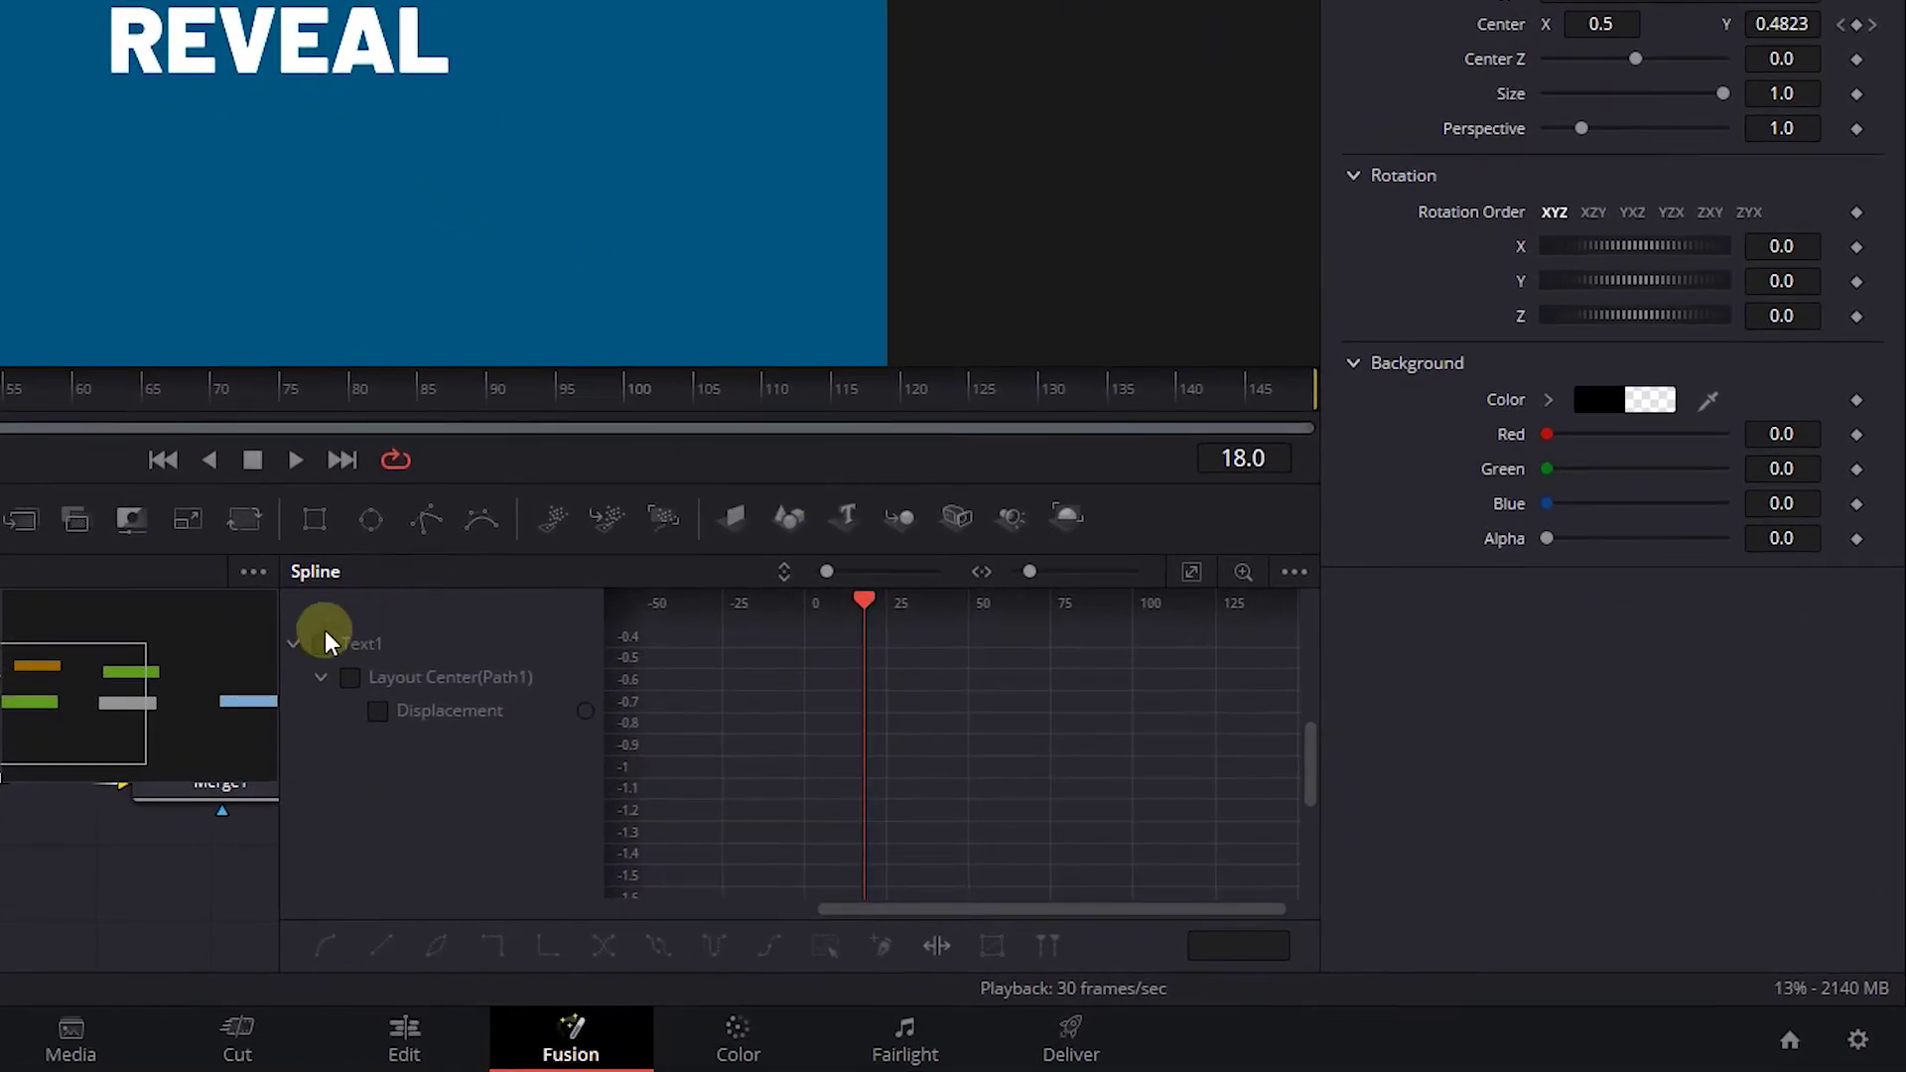
pyautogui.click(1190, 572)
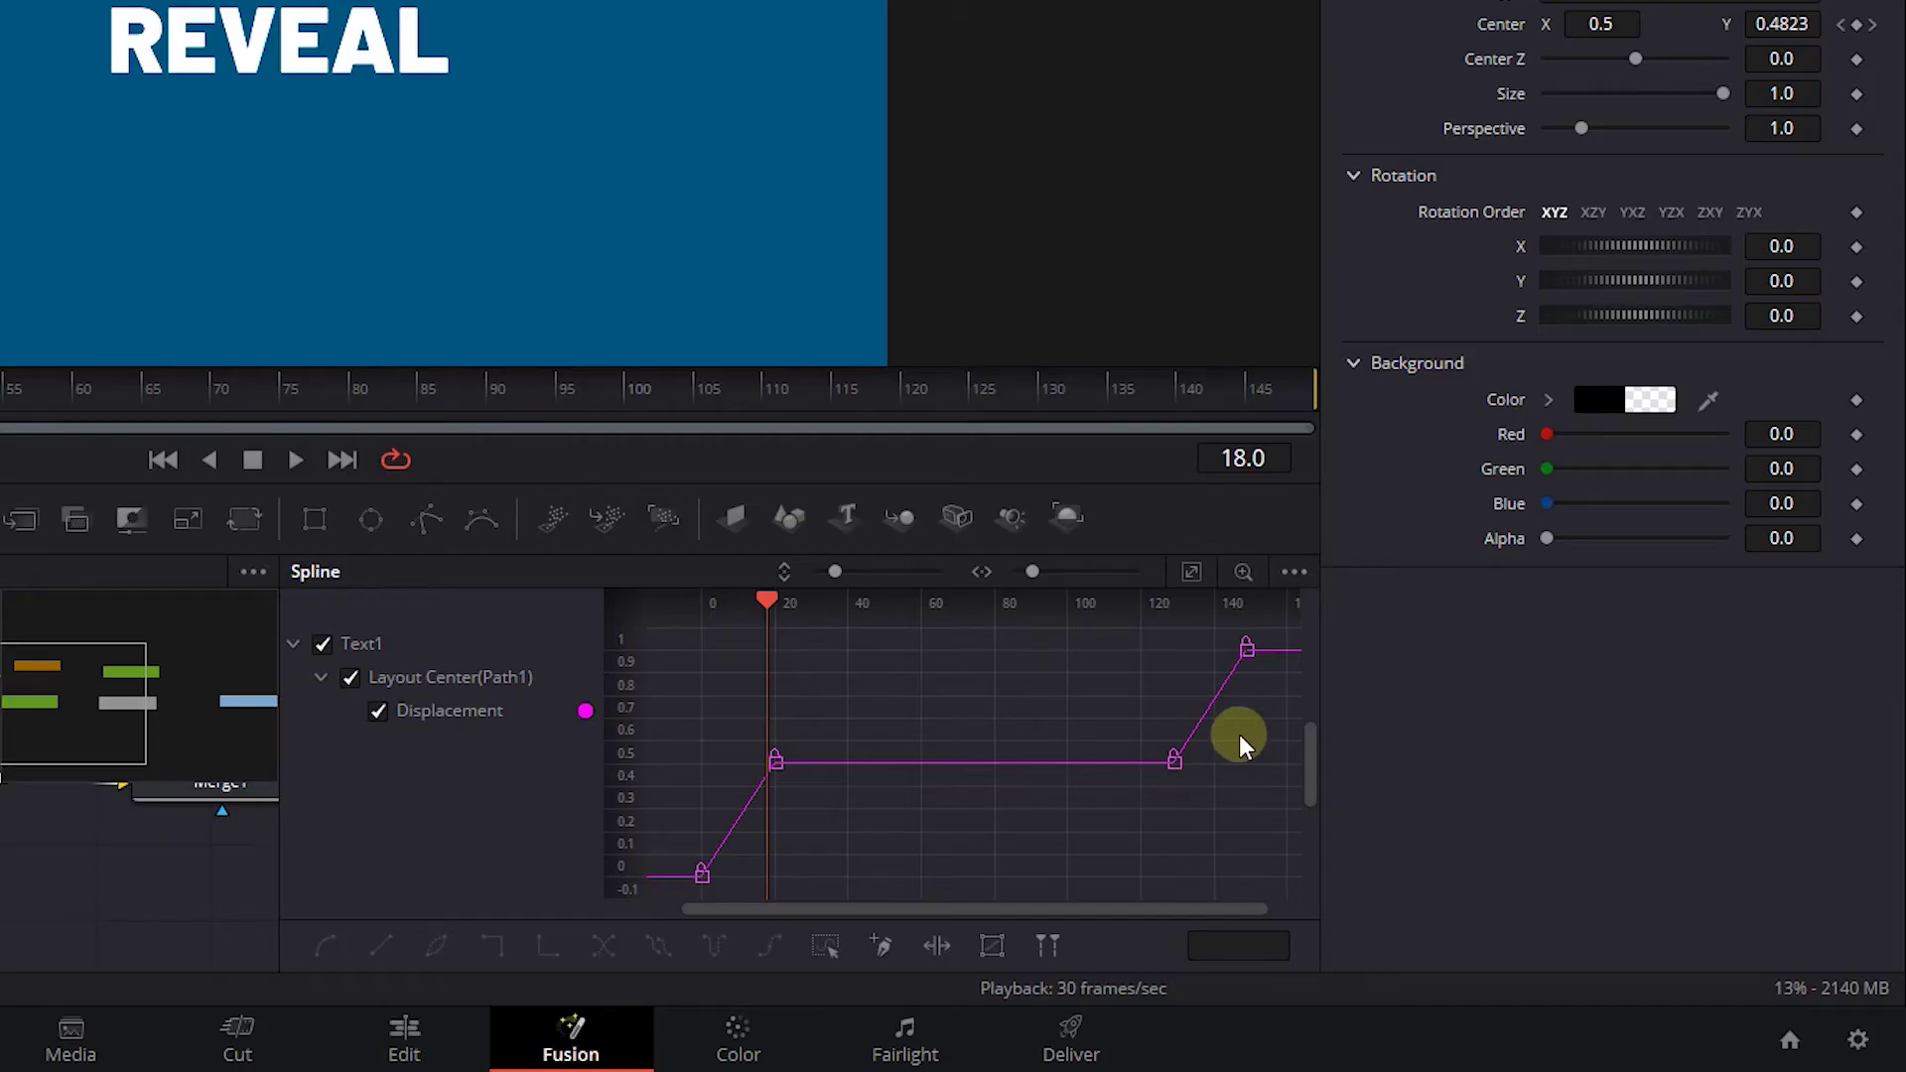
pyautogui.moveTo(1160, 762); pyautogui.dragTo(731, 788)
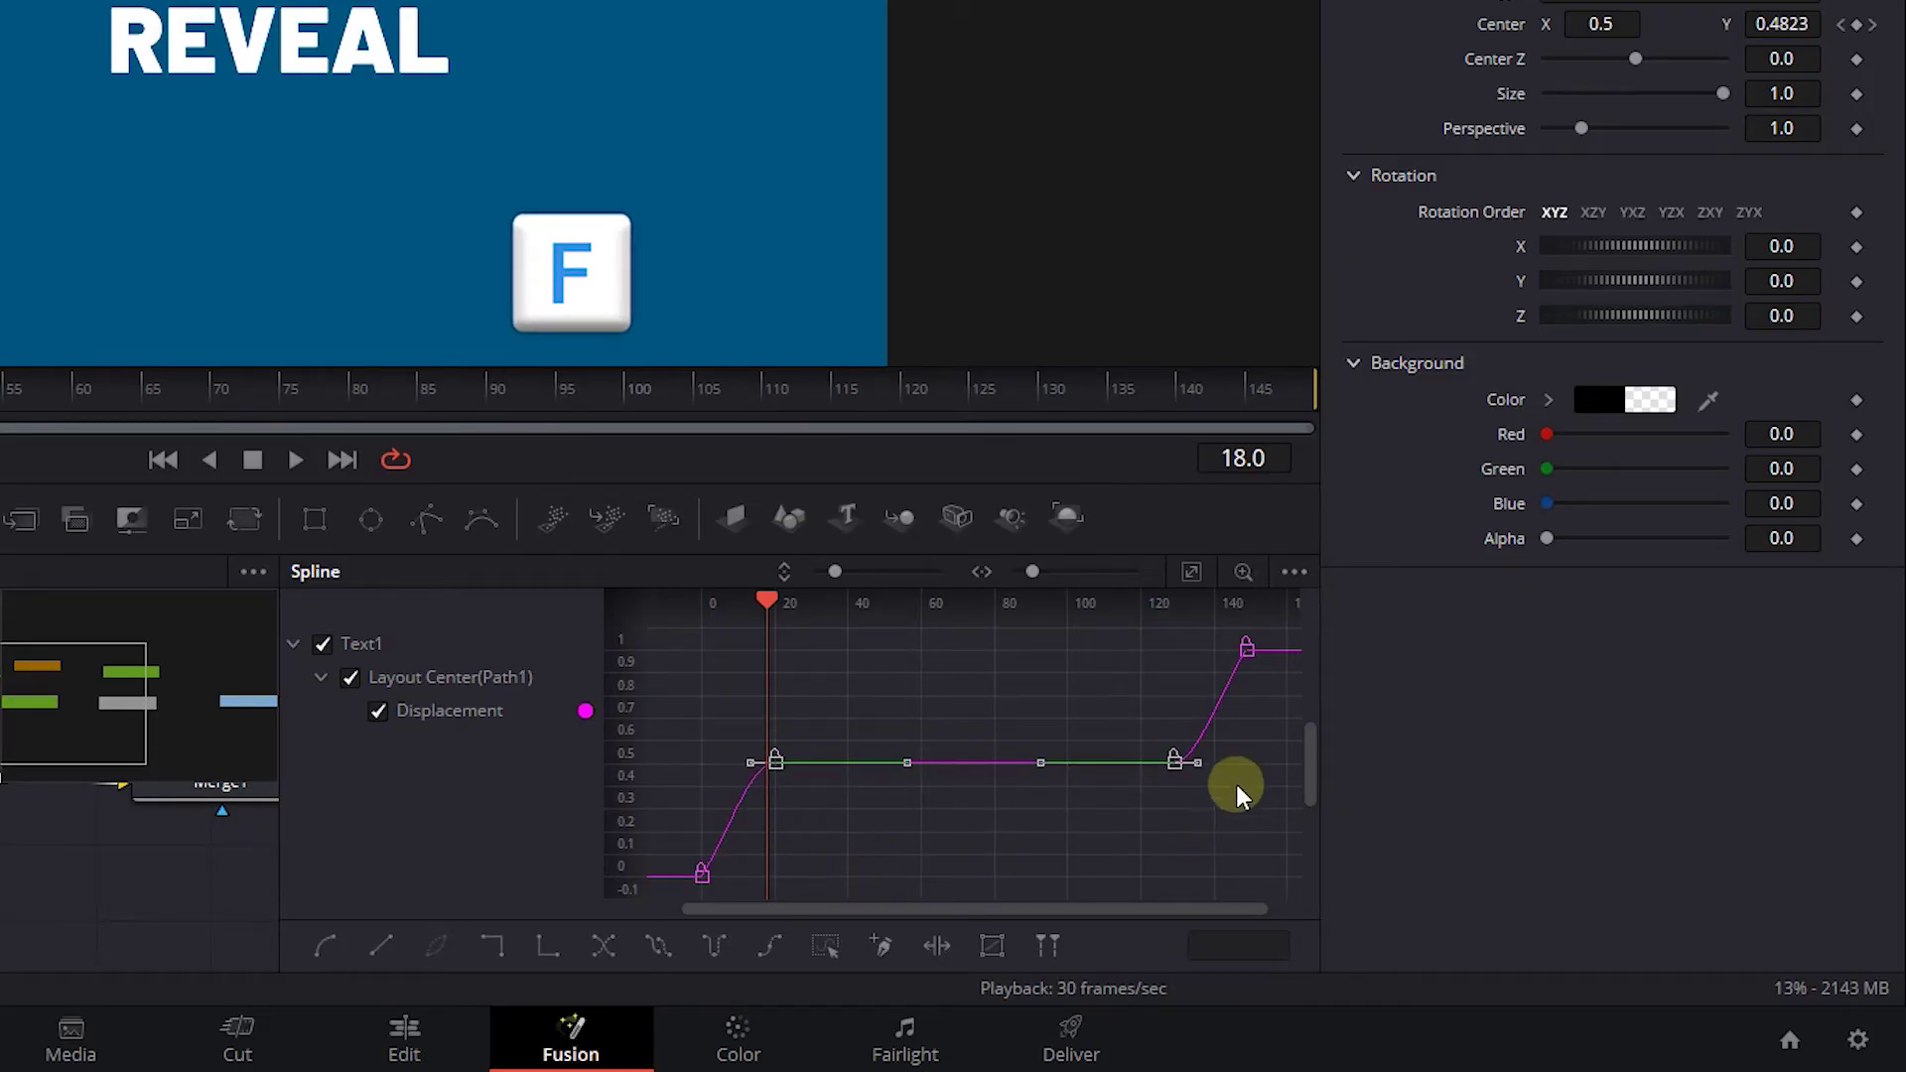
pyautogui.press('Delete')
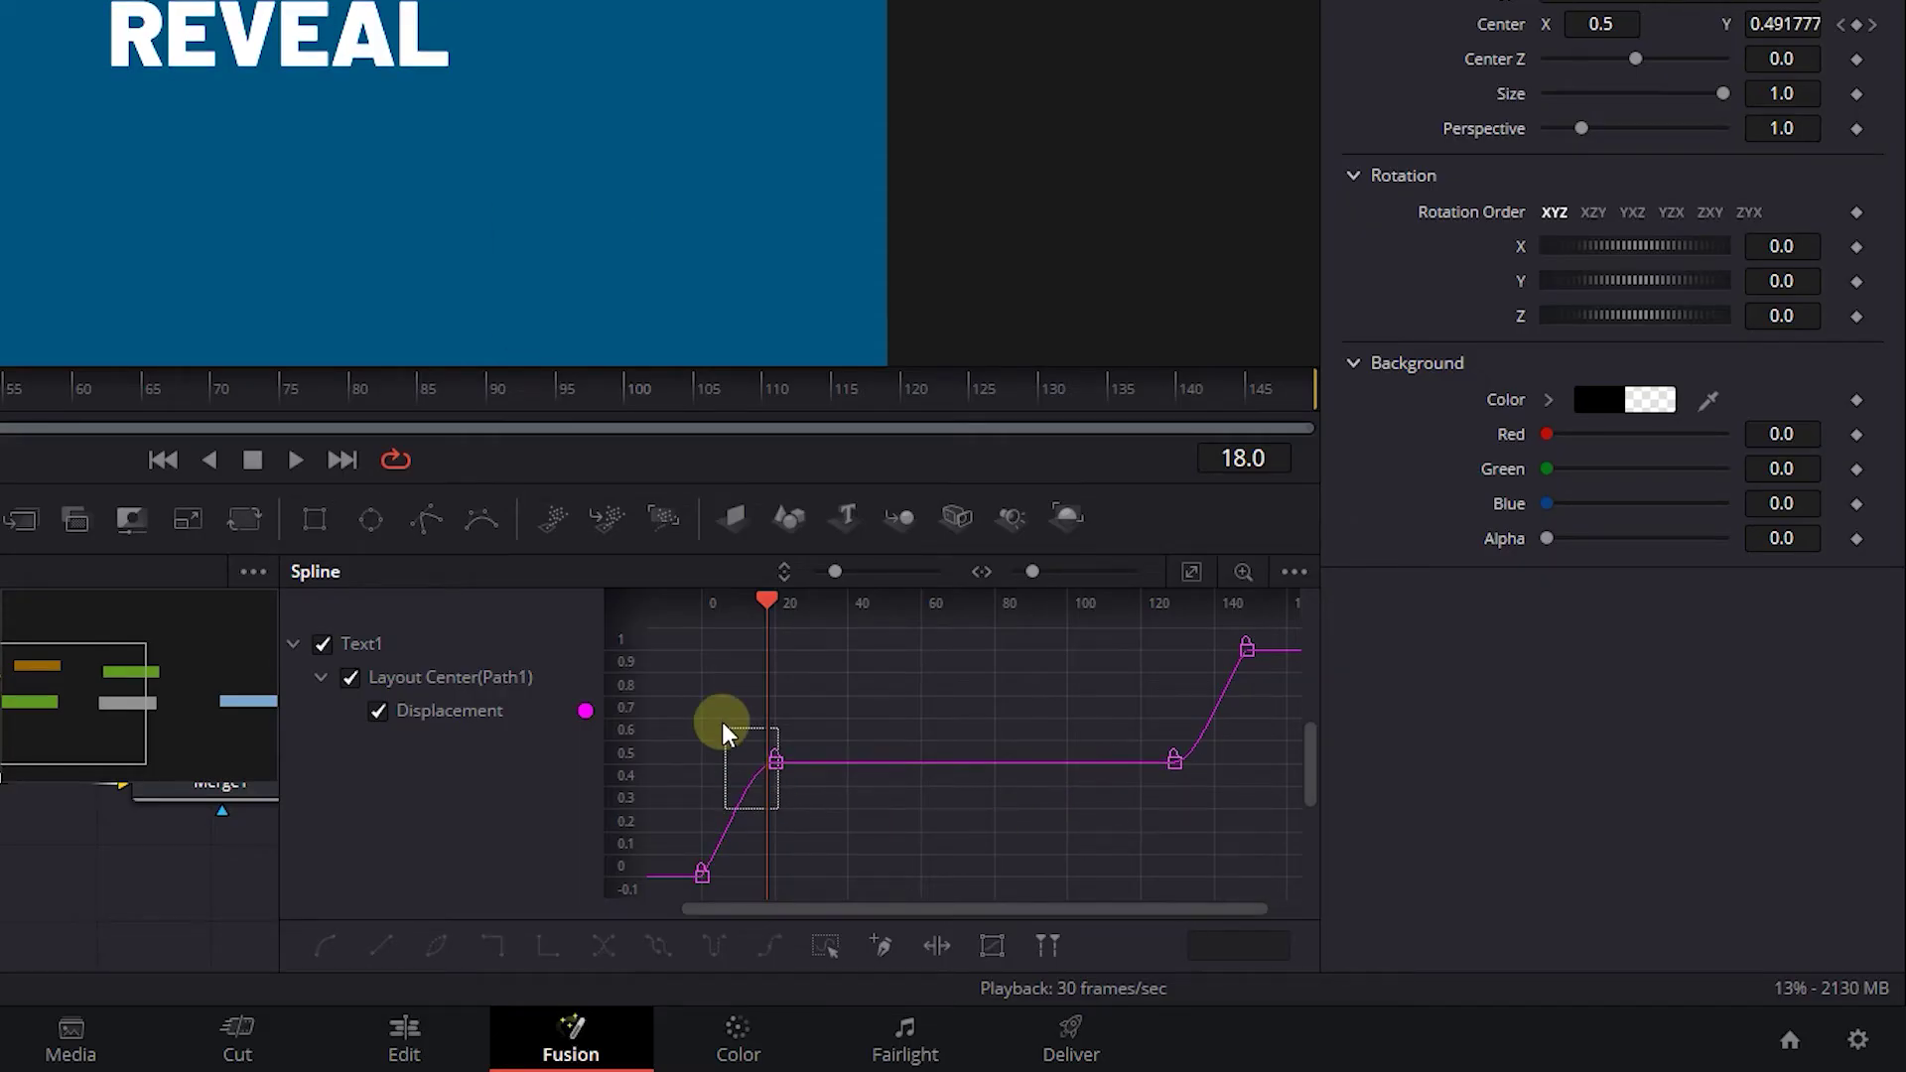
pyautogui.moveTo(747, 771); pyautogui.dragTo(715, 767)
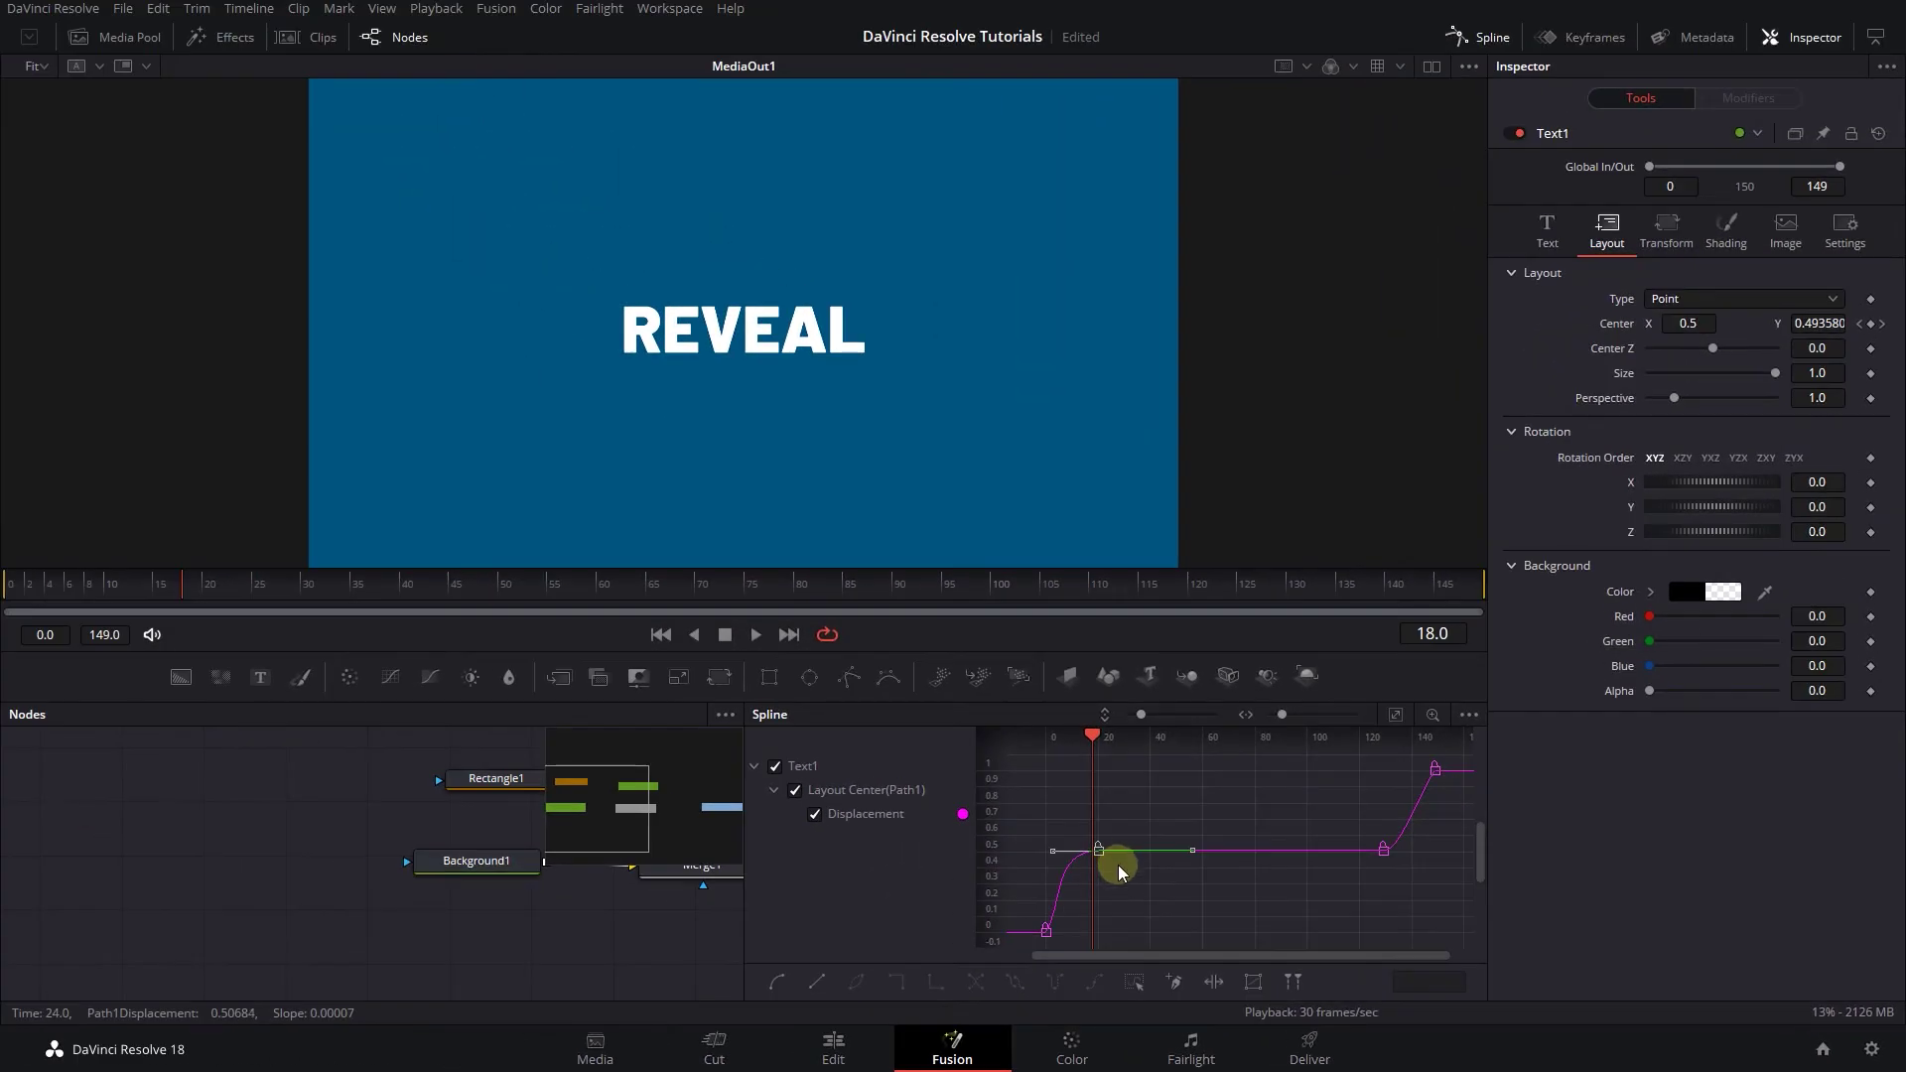
# Play Fusion Composition 1 from the start on the Edit page timeline
pyautogui.click(833, 1048)
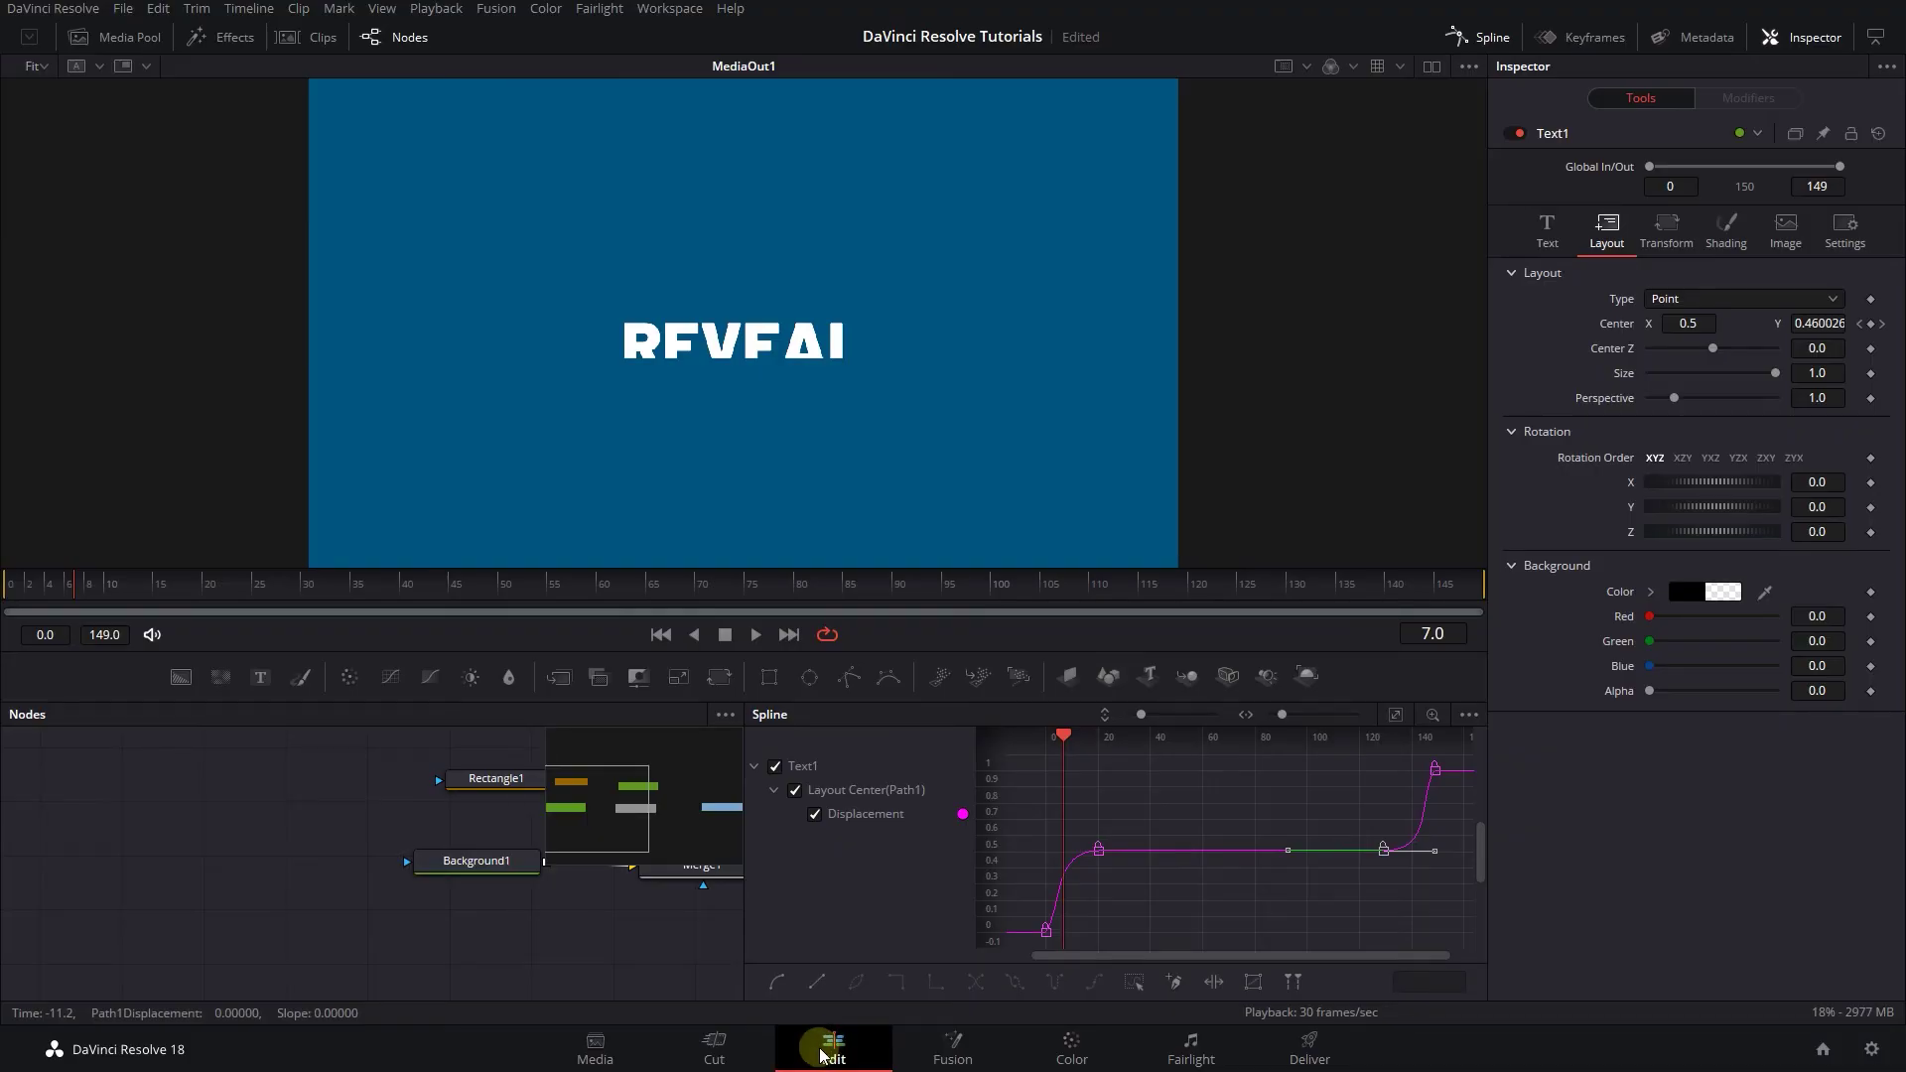
pyautogui.moveTo(649, 603); pyautogui.dragTo(630, 604)
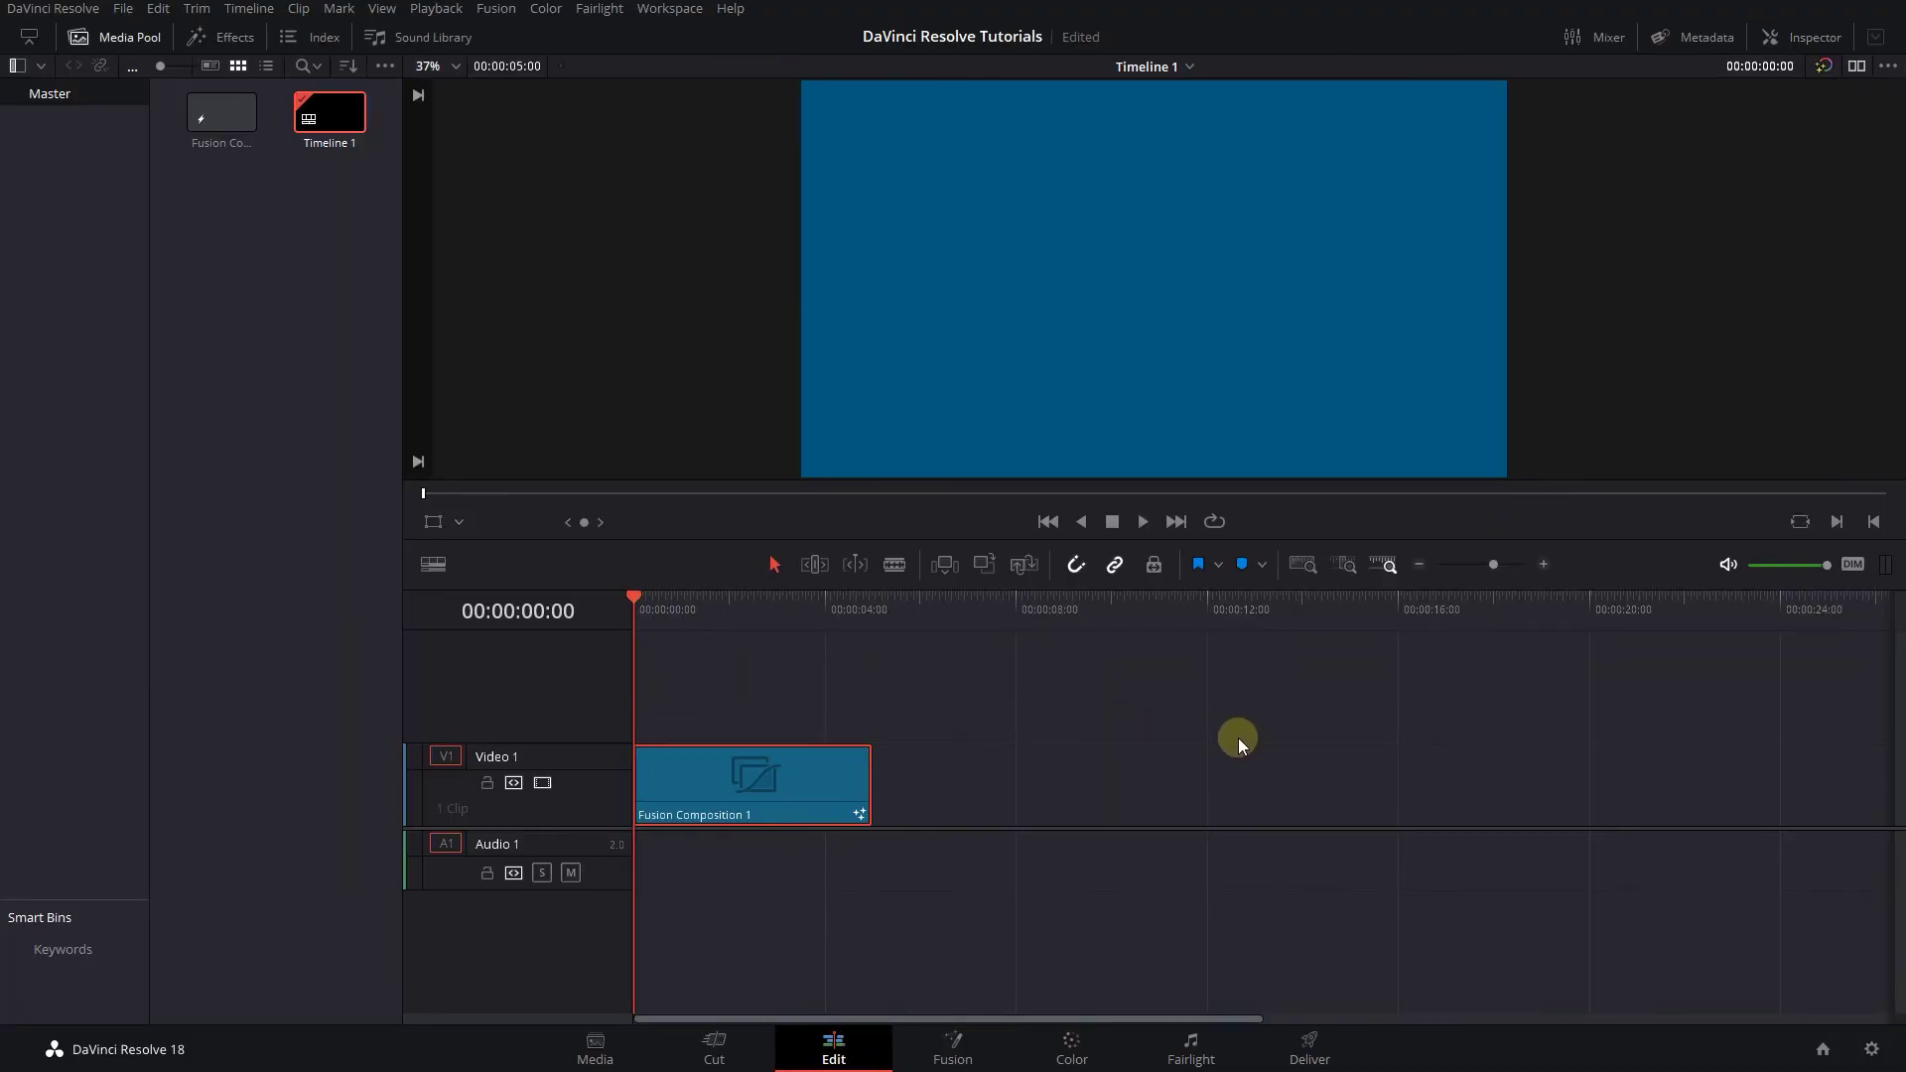
pyautogui.press('space')
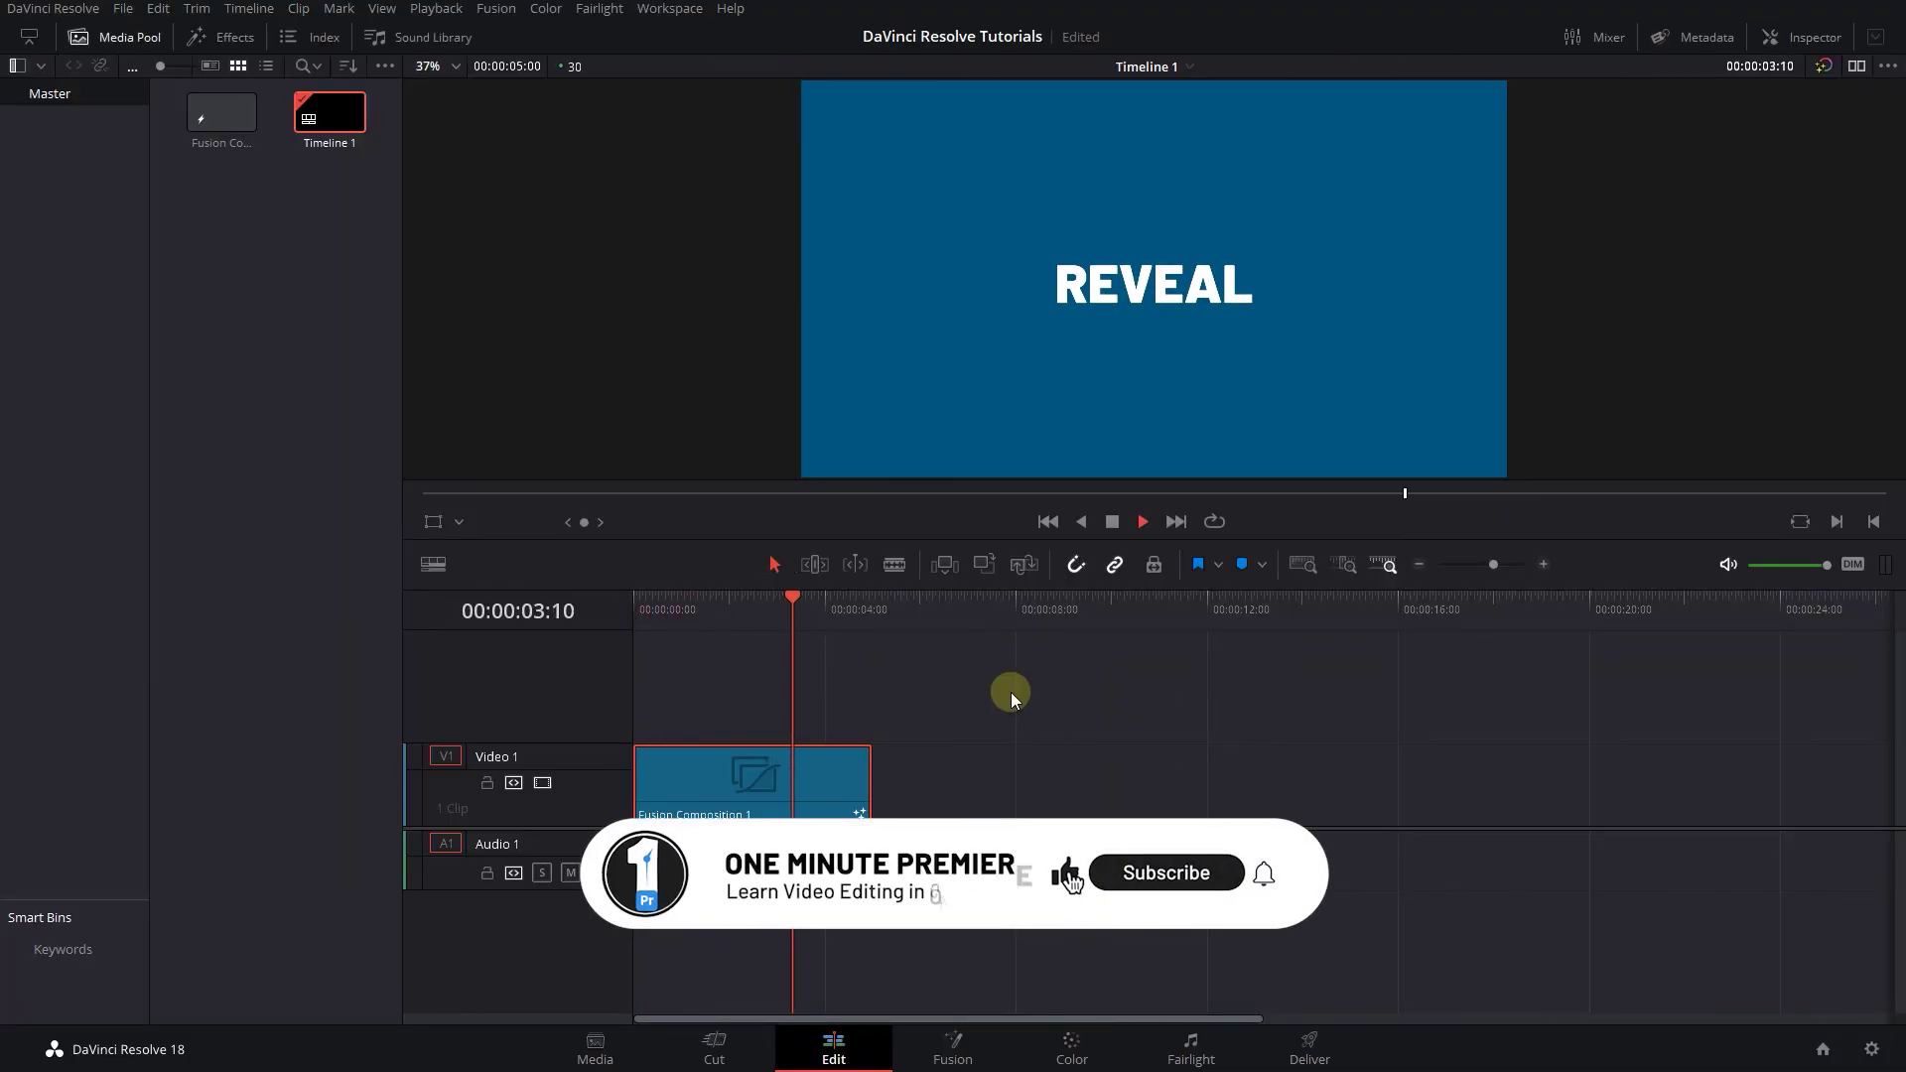